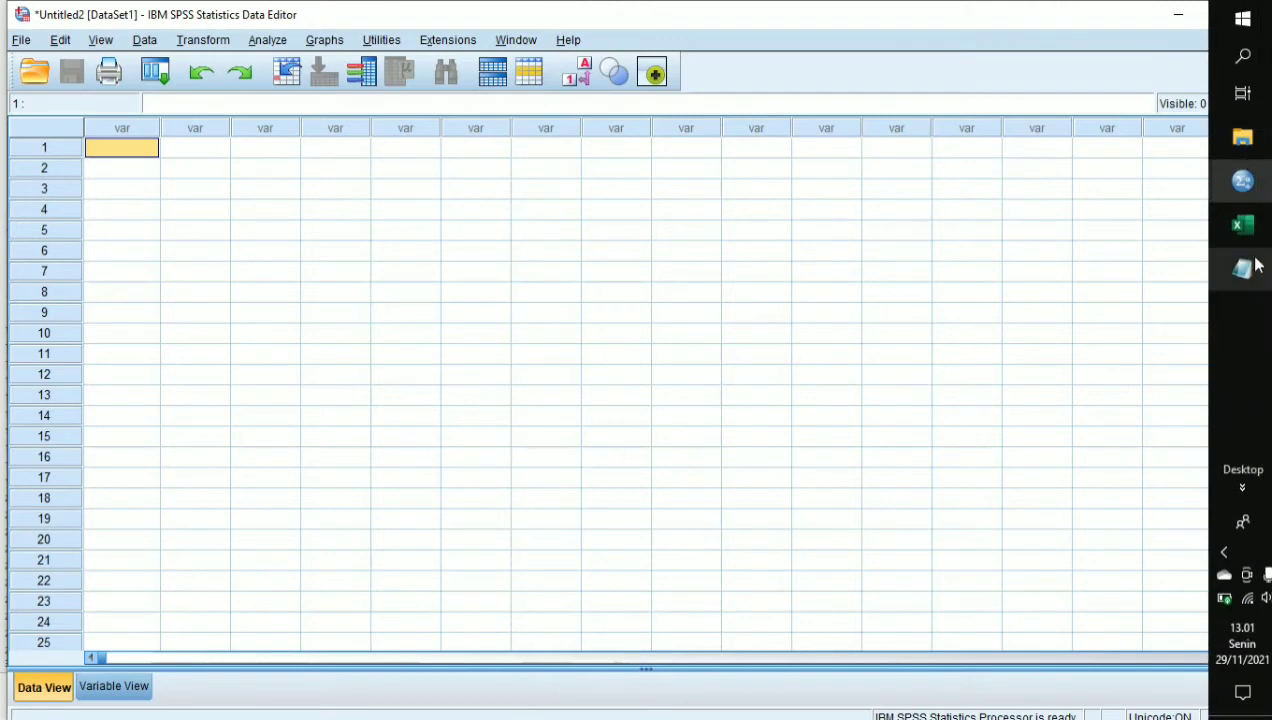
# Step: Switch to the DATA workbook in Excel and go to the beginning of the data on Sheet1
pyautogui.click(1252, 230)
pyautogui.click(937, 329)
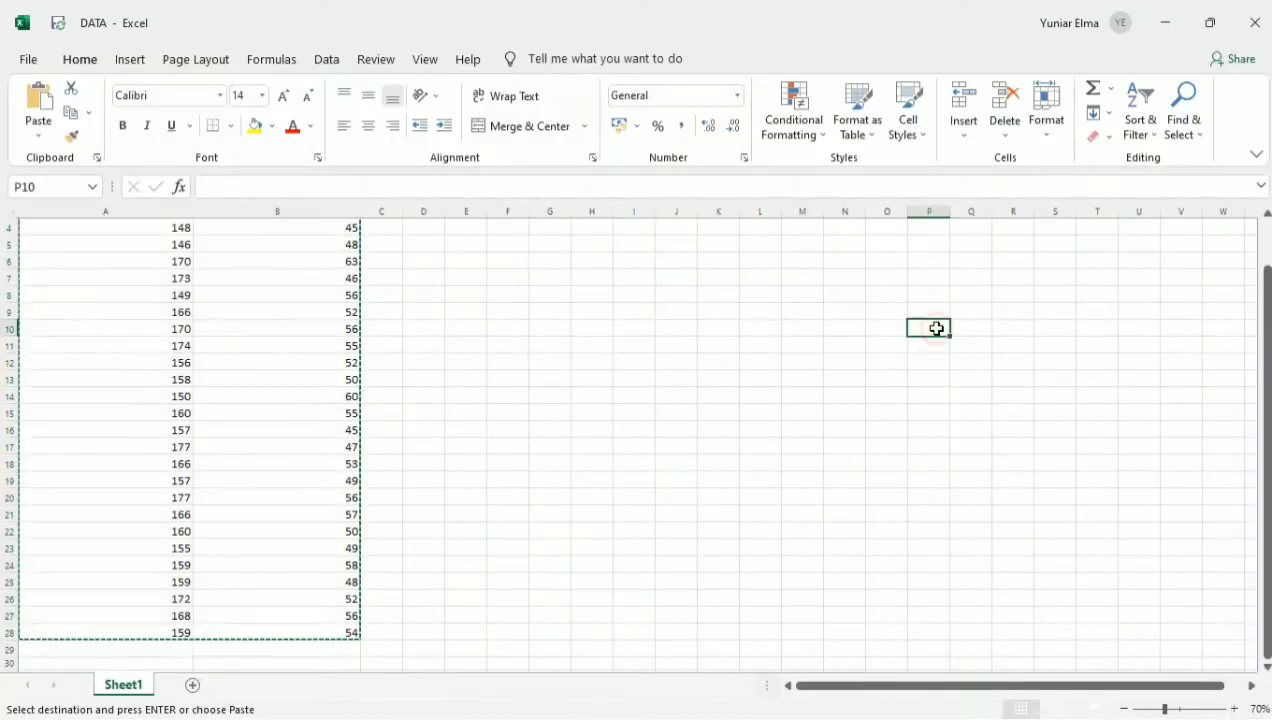
pyautogui.scroll(1, 937, 329)
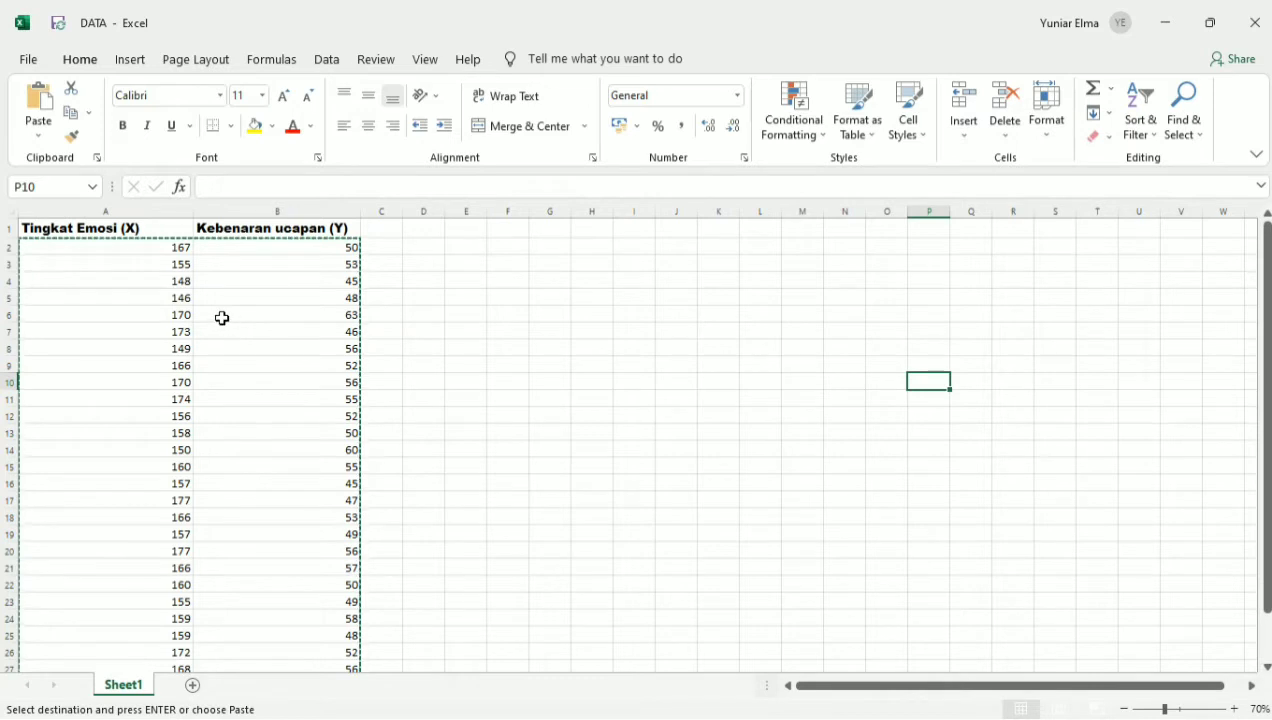
pyautogui.click(173, 255)
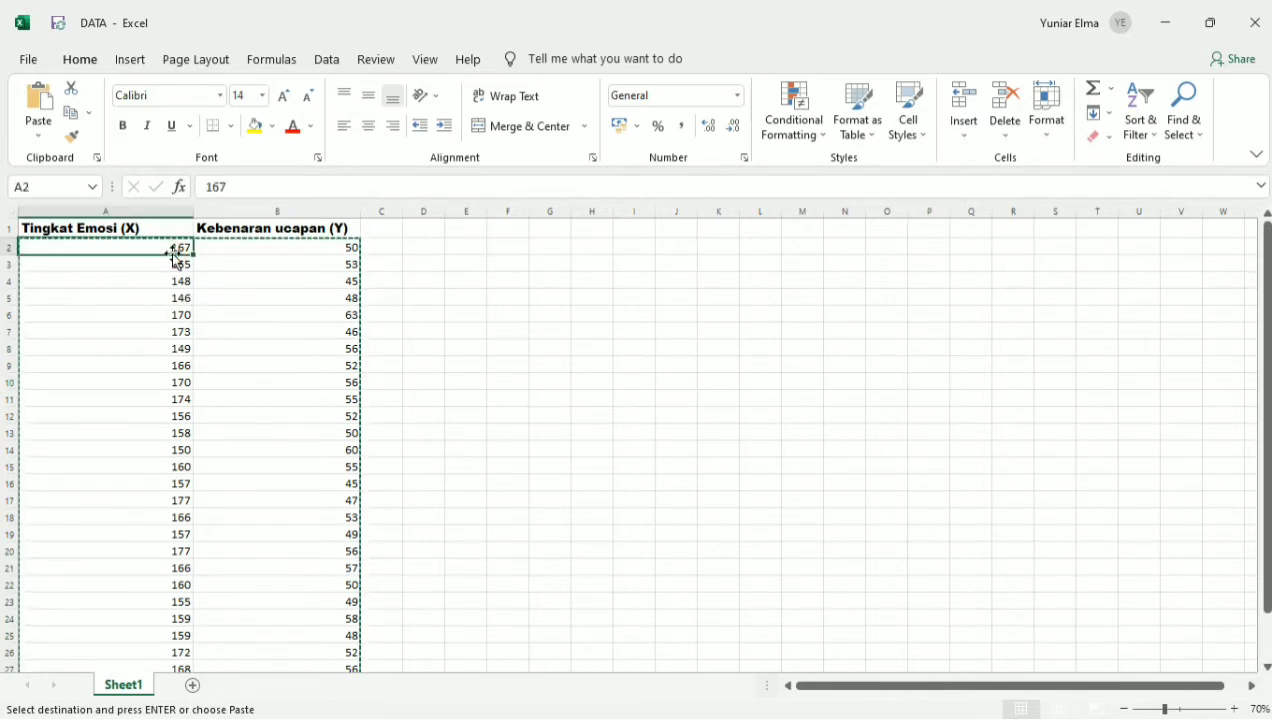
pyautogui.hotkey('ctrl', 'shift', 'Down')
pyautogui.scroll(9, 175, 260)
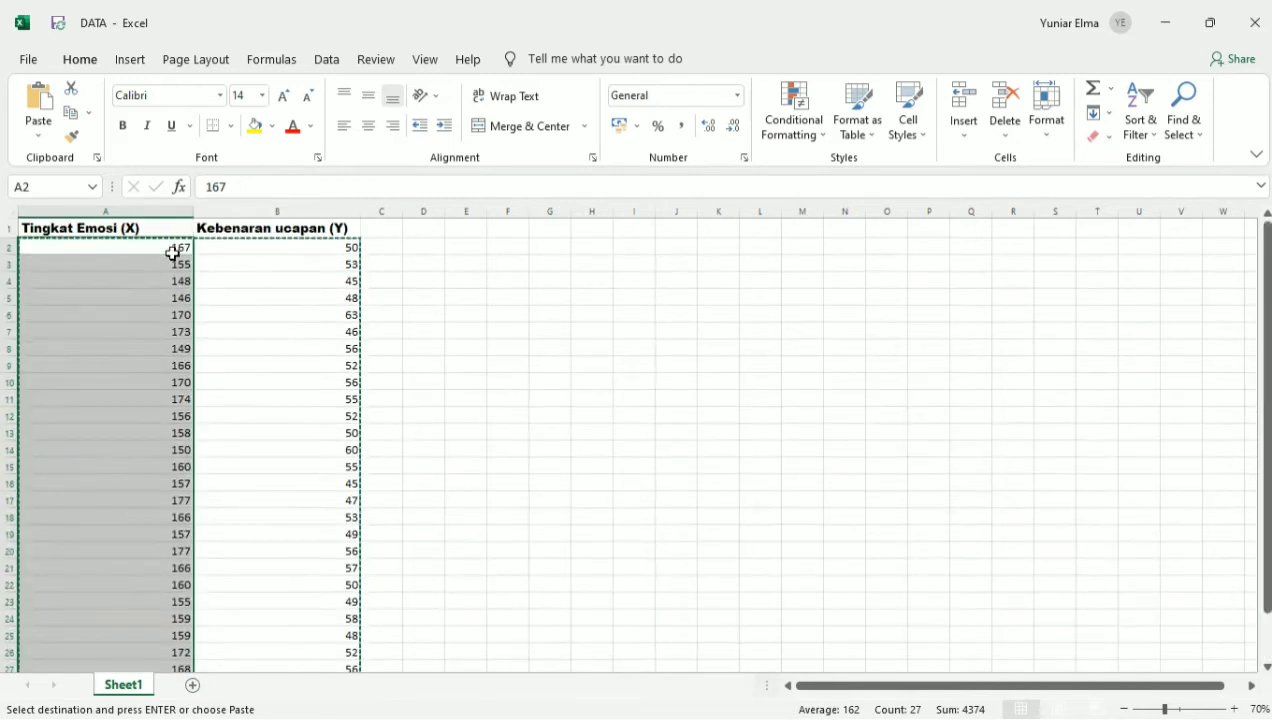
pyautogui.click(216, 276)
# Step: Select the Tingkat Emosi (X) and Kebenaran ucapan (Y) values in A2:B28, without the headers, for copying
pyautogui.click(182, 247)
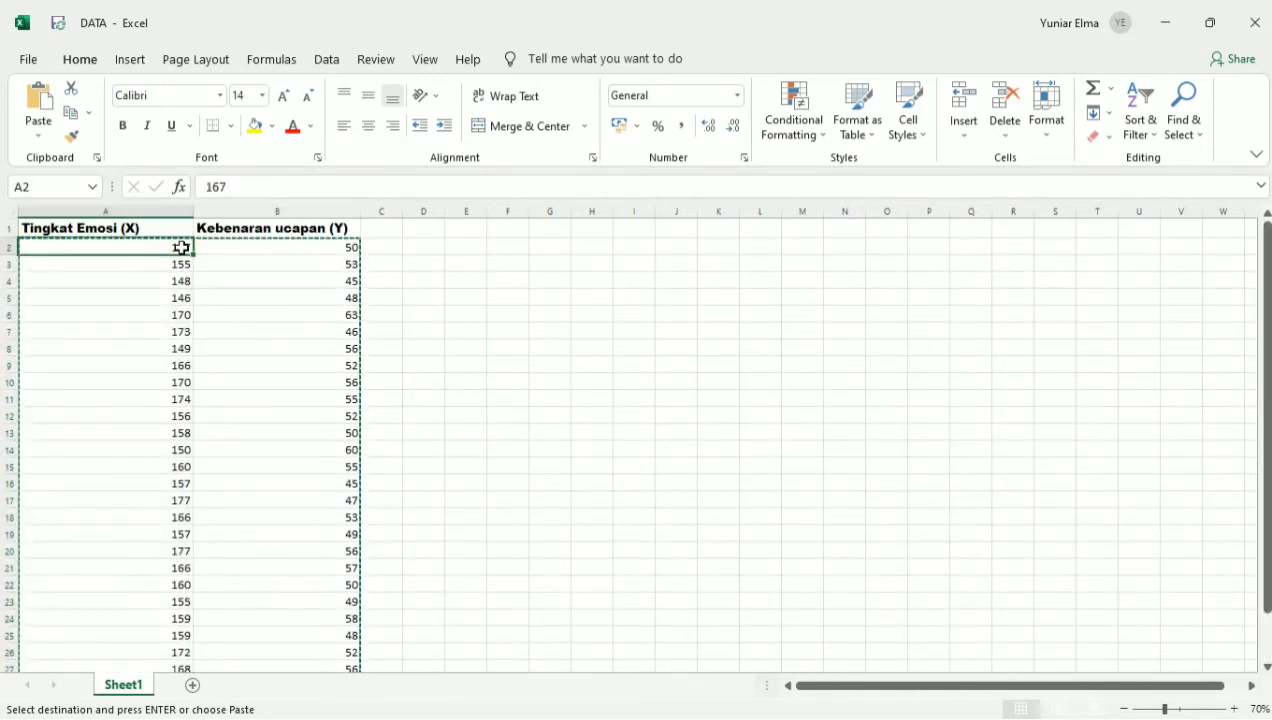
pyautogui.hotkey('shift', 'Right')
pyautogui.hotkey('shift', 'Down')
pyautogui.hotkey('shift', 'Down')
pyautogui.hotkey('shift', 'Down')
pyautogui.hotkey('shift', 'Down')
pyautogui.hotkey('shift', 'Down')
pyautogui.hotkey('shift', 'Down')
pyautogui.hotkey('shift', 'Down')
pyautogui.hotkey('shift', 'Down')
pyautogui.hotkey('shift', 'Down')
pyautogui.hotkey('shift', 'Down')
pyautogui.hotkey('shift', 'Down')
pyautogui.hotkey('shift', 'Down')
pyautogui.hotkey('shift', 'Down')
pyautogui.hotkey('shift', 'Down')
pyautogui.hotkey('shift', 'Down')
pyautogui.hotkey('shift', 'Down')
pyautogui.hotkey('shift', 'Down')
pyautogui.hotkey('shift', 'Down')
pyautogui.hotkey('shift', 'Down')
pyautogui.hotkey('shift', 'Down')
pyautogui.hotkey('shift', 'Down')
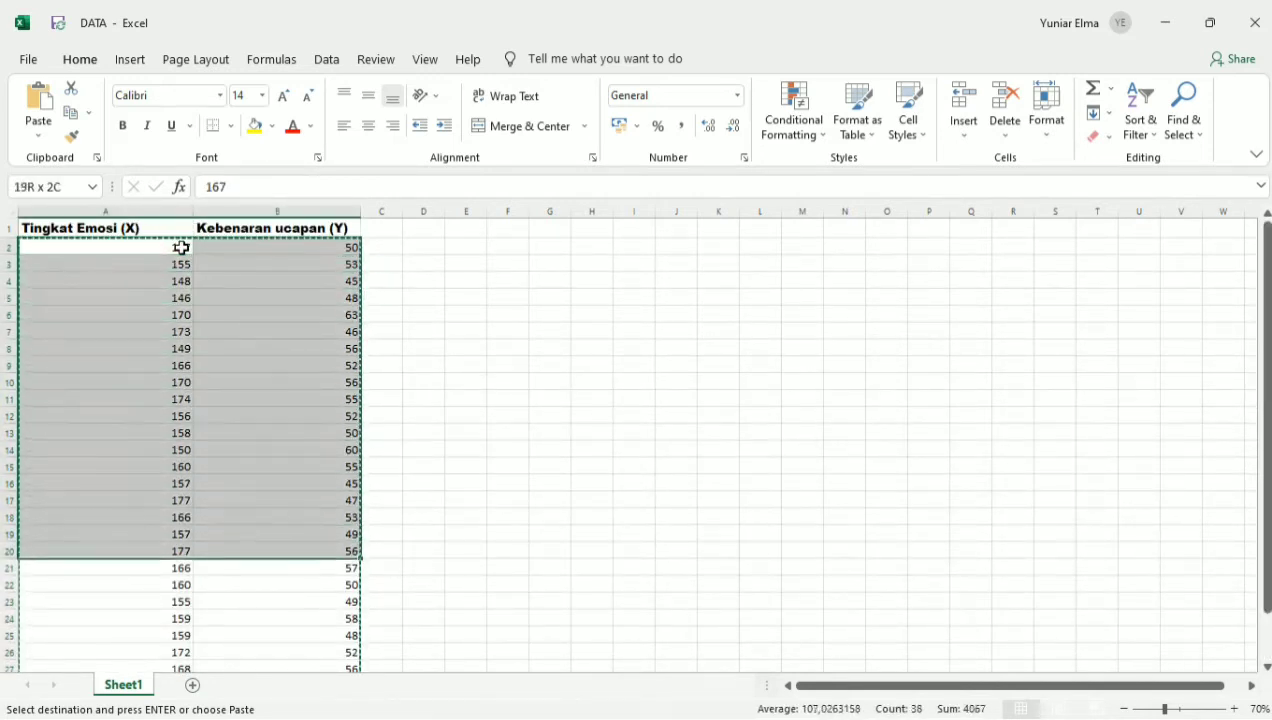
pyautogui.hotkey('shift', 'Up')
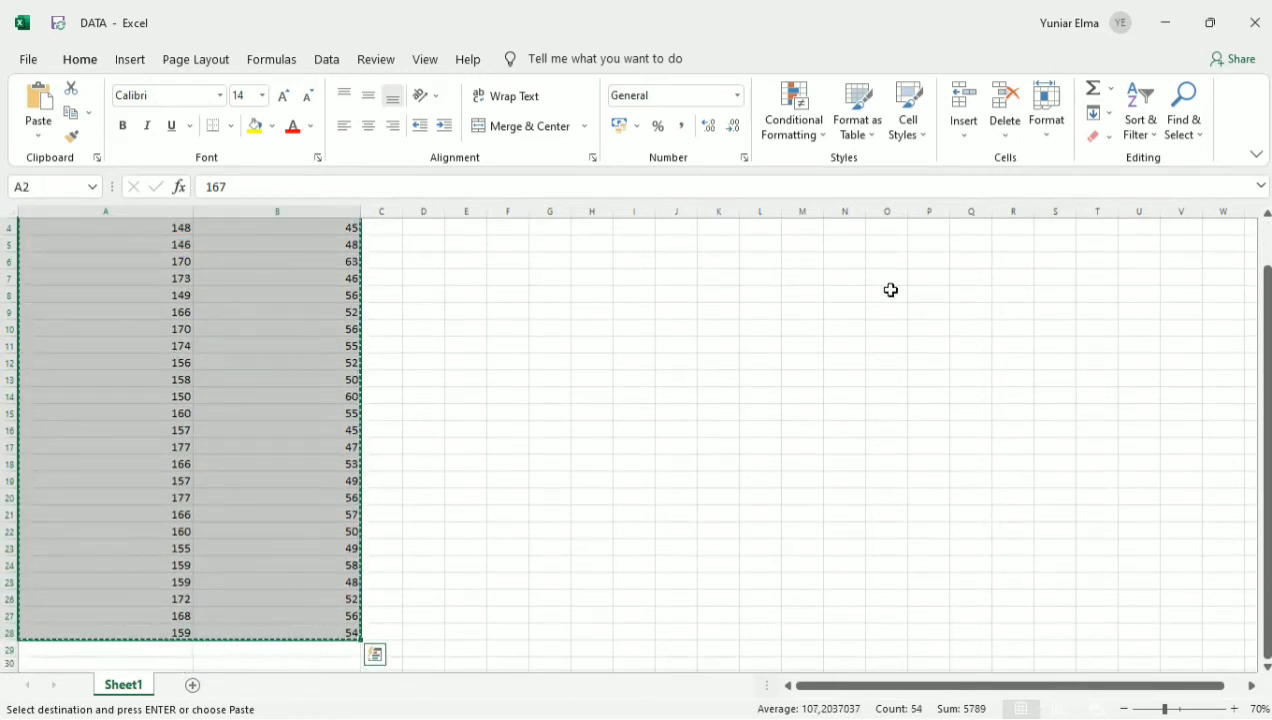
# Step: Switch to the empty SPSS dataset and paste the copied values starting at the first cell
pyautogui.moveTo(1268, 290)
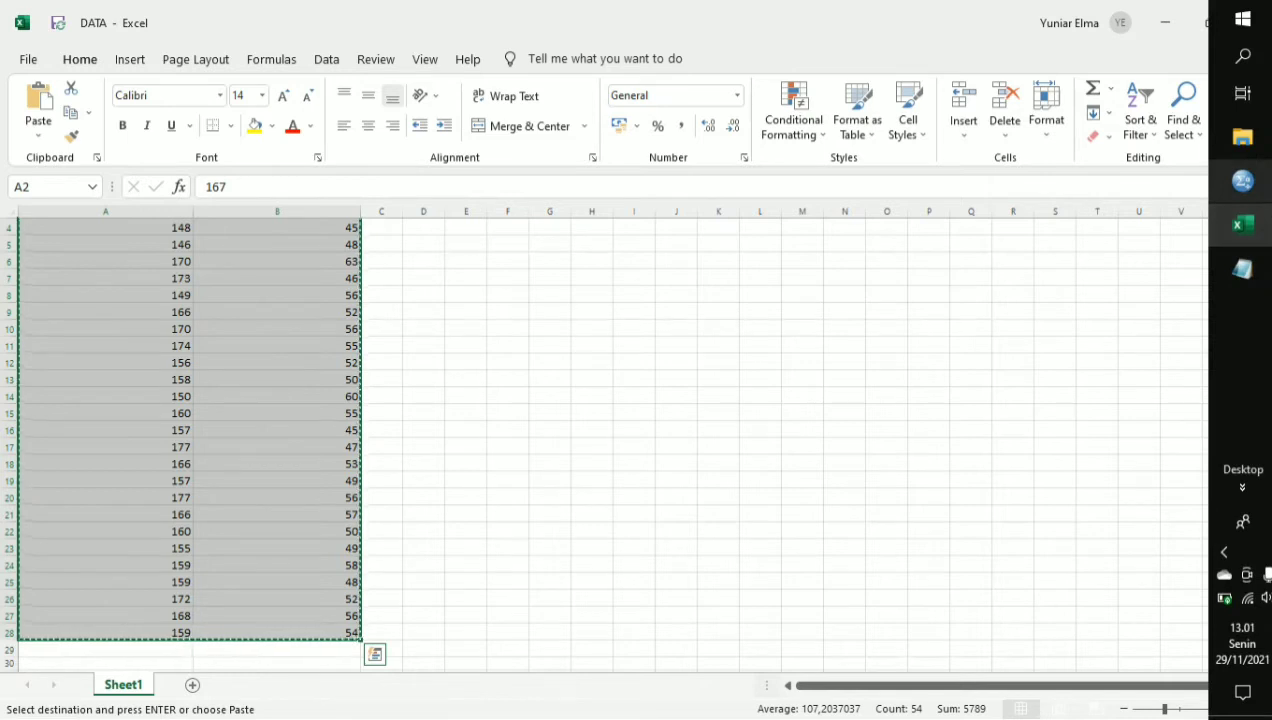
pyautogui.moveTo(1243, 181)
pyautogui.click(1172, 249)
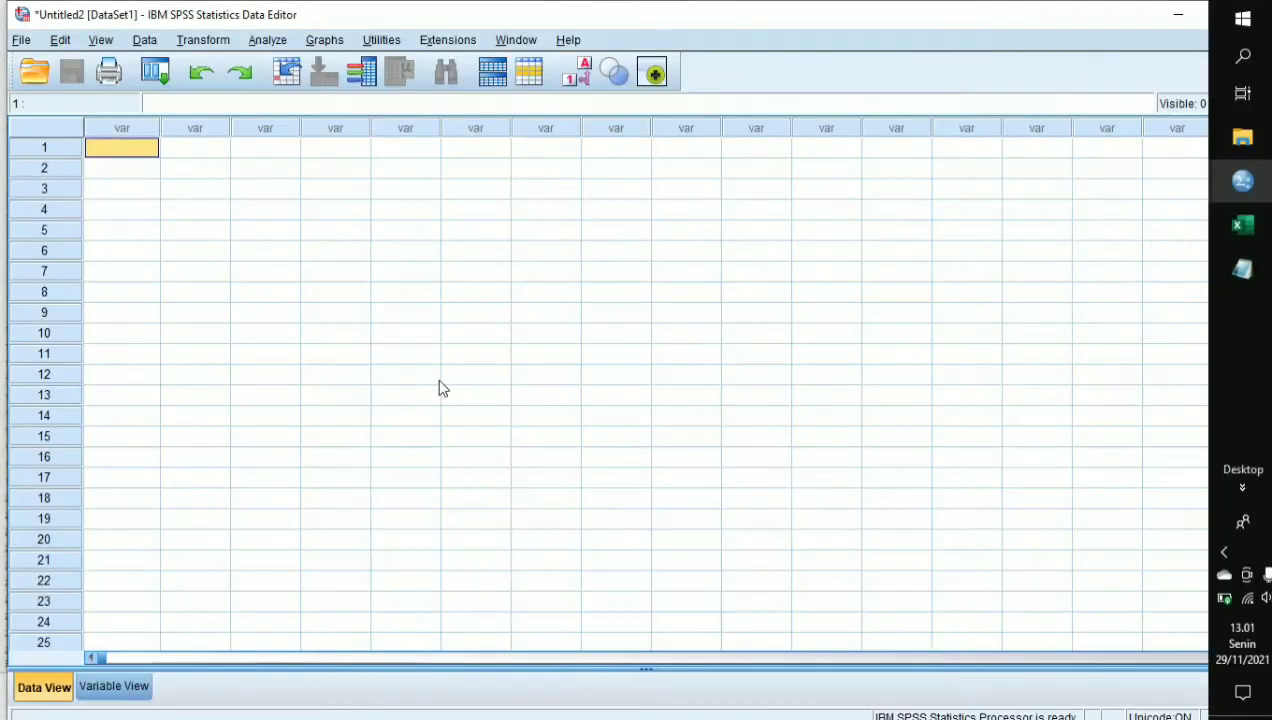
pyautogui.click(98, 692)
pyautogui.click(62, 690)
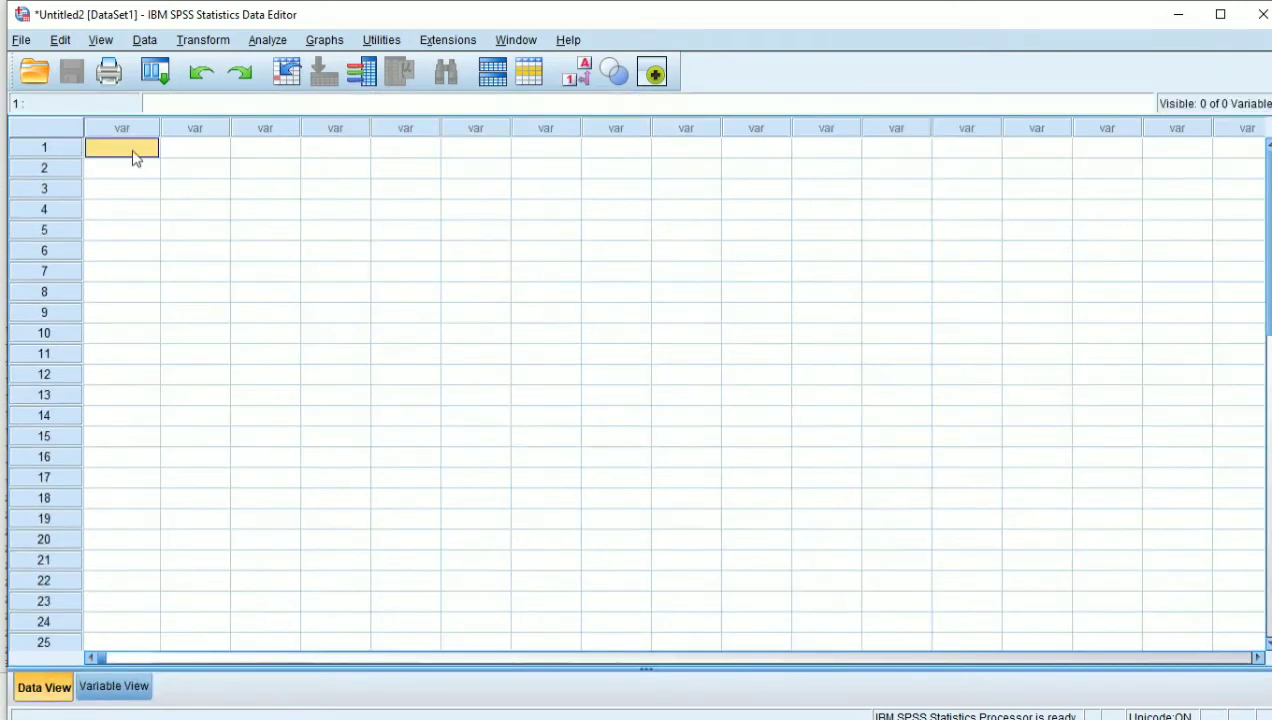
pyautogui.hotkey('ctrl', 'v')
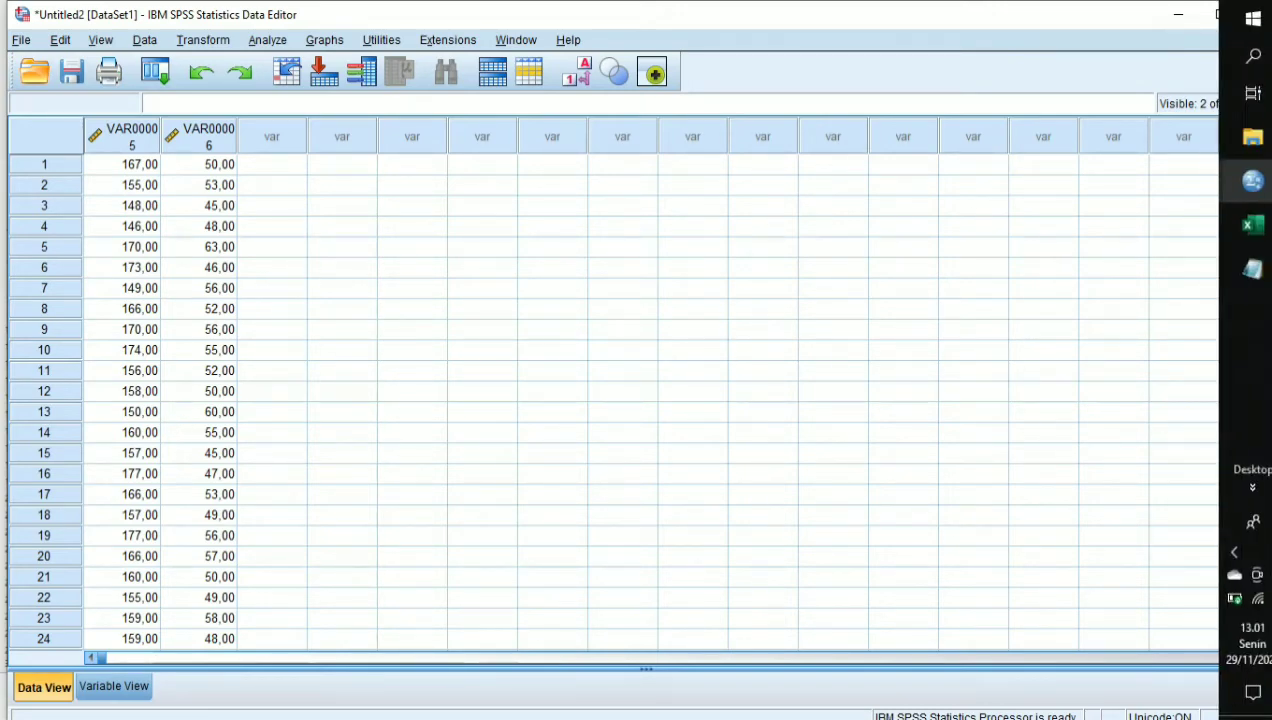
# Step: Check the source data in the Excel workbook and return to the SPSS Data Editor
pyautogui.click(1251, 238)
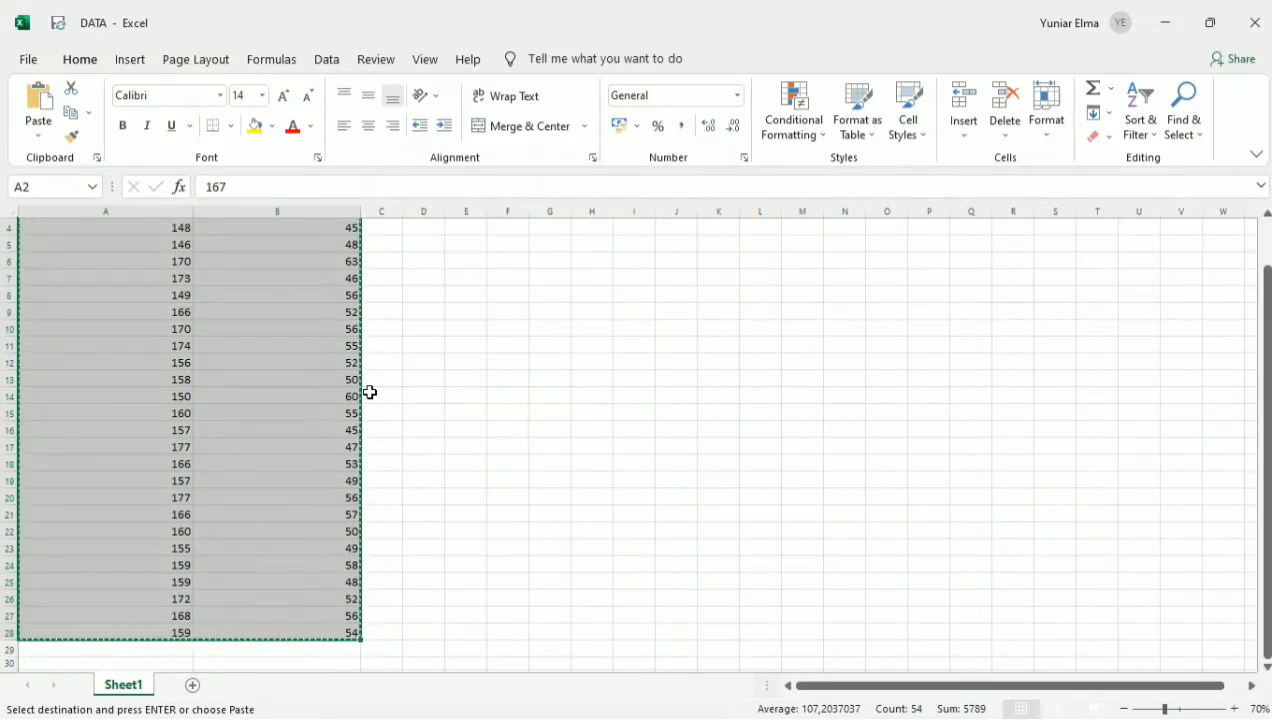
pyautogui.moveTo(1207, 30)
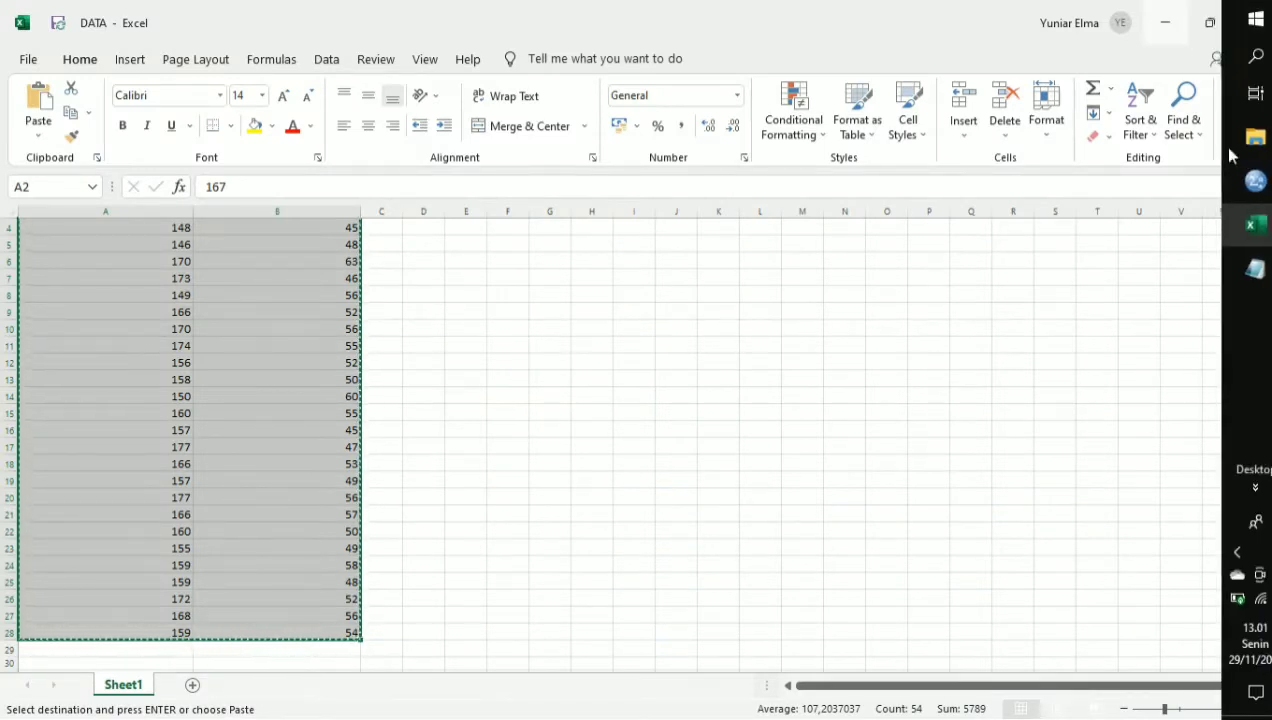
pyautogui.click(1250, 192)
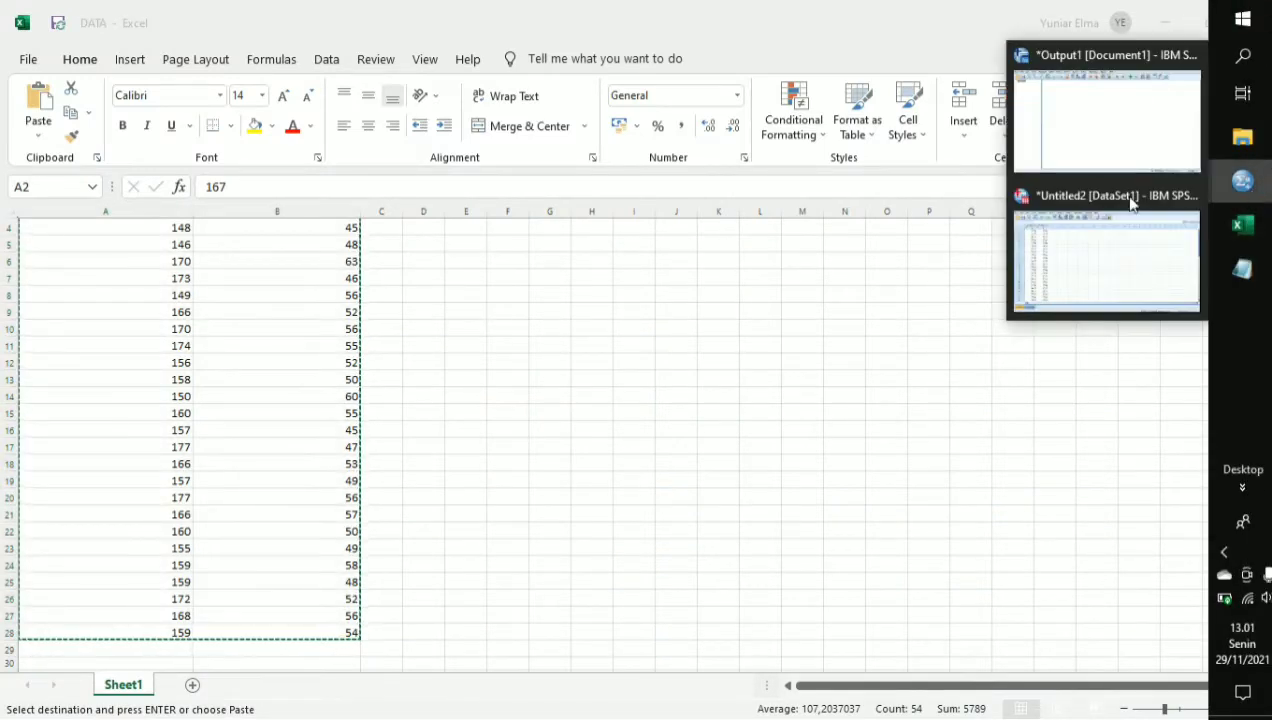
pyautogui.click(1116, 234)
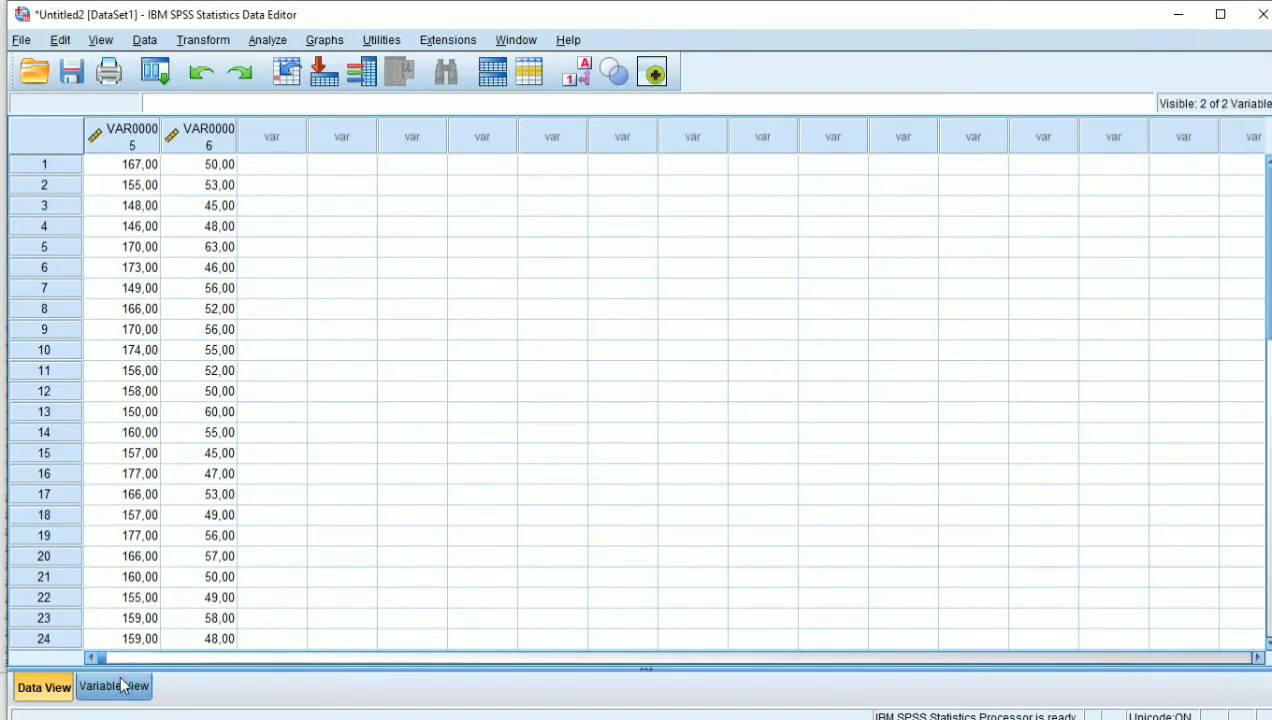
# Step: Set the decimals of both pasted variables to 0 in the variable definitions
pyautogui.click(120, 687)
pyautogui.click(352, 130)
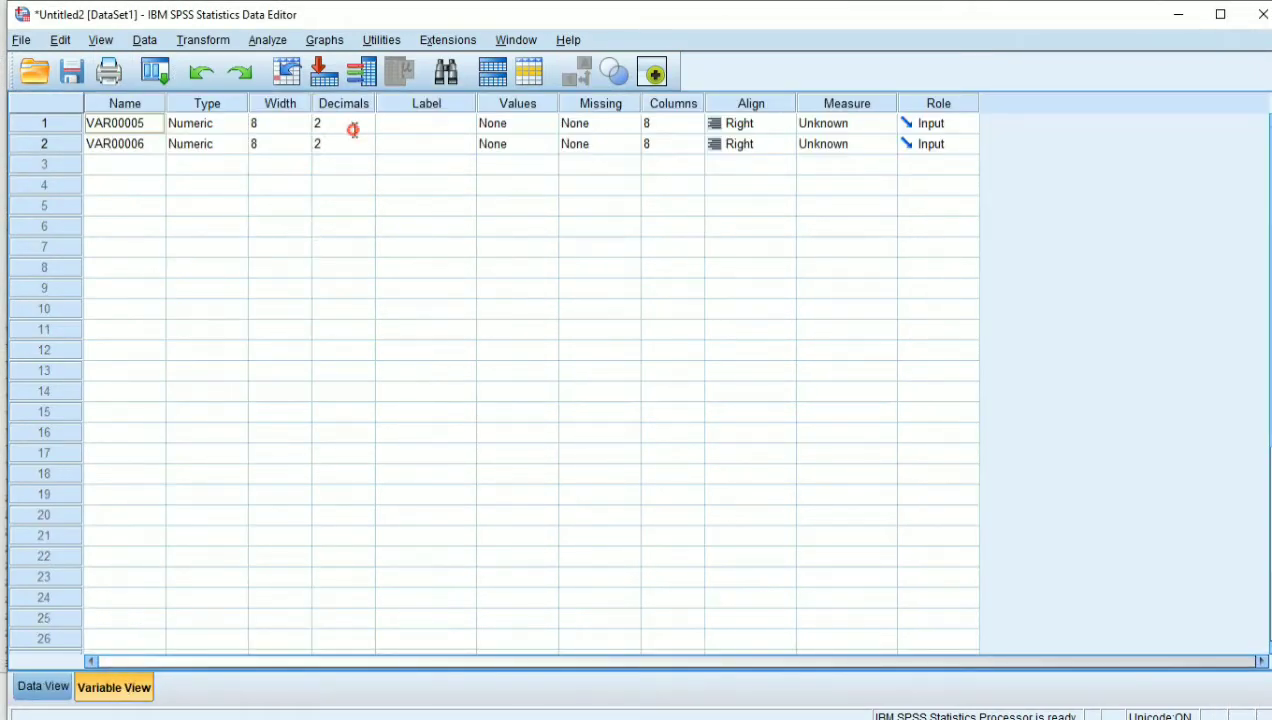
pyautogui.click(366, 128)
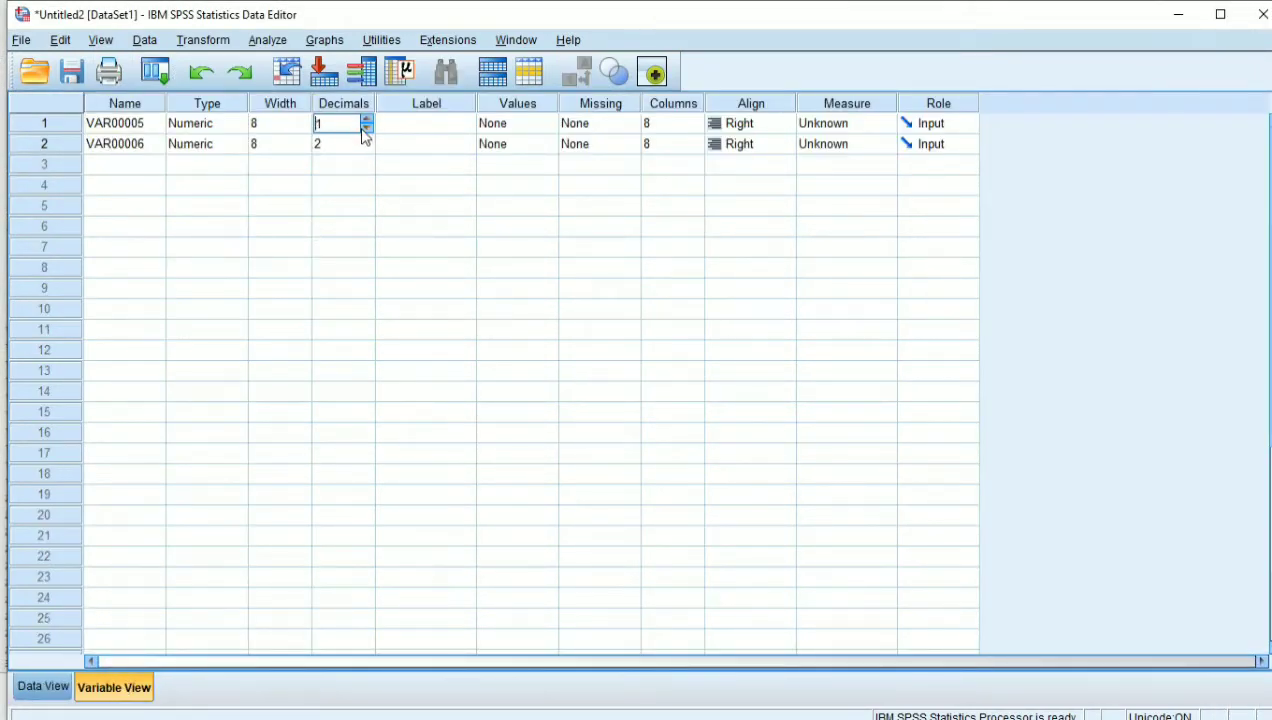
pyautogui.click(366, 128)
pyautogui.click(356, 146)
pyautogui.click(366, 148)
pyautogui.click(366, 148)
# Step: Rename the first variable TE and the second KU, and return to the data values
pyautogui.click(149, 110)
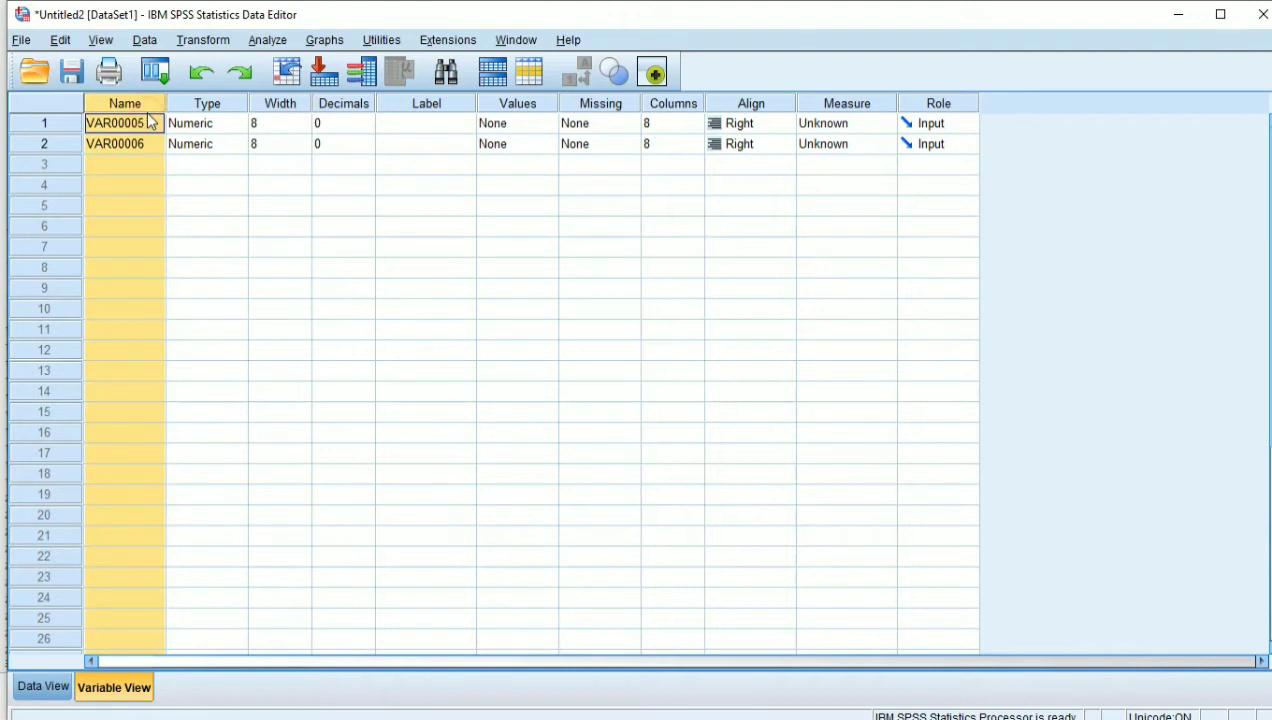
pyautogui.click(148, 126)
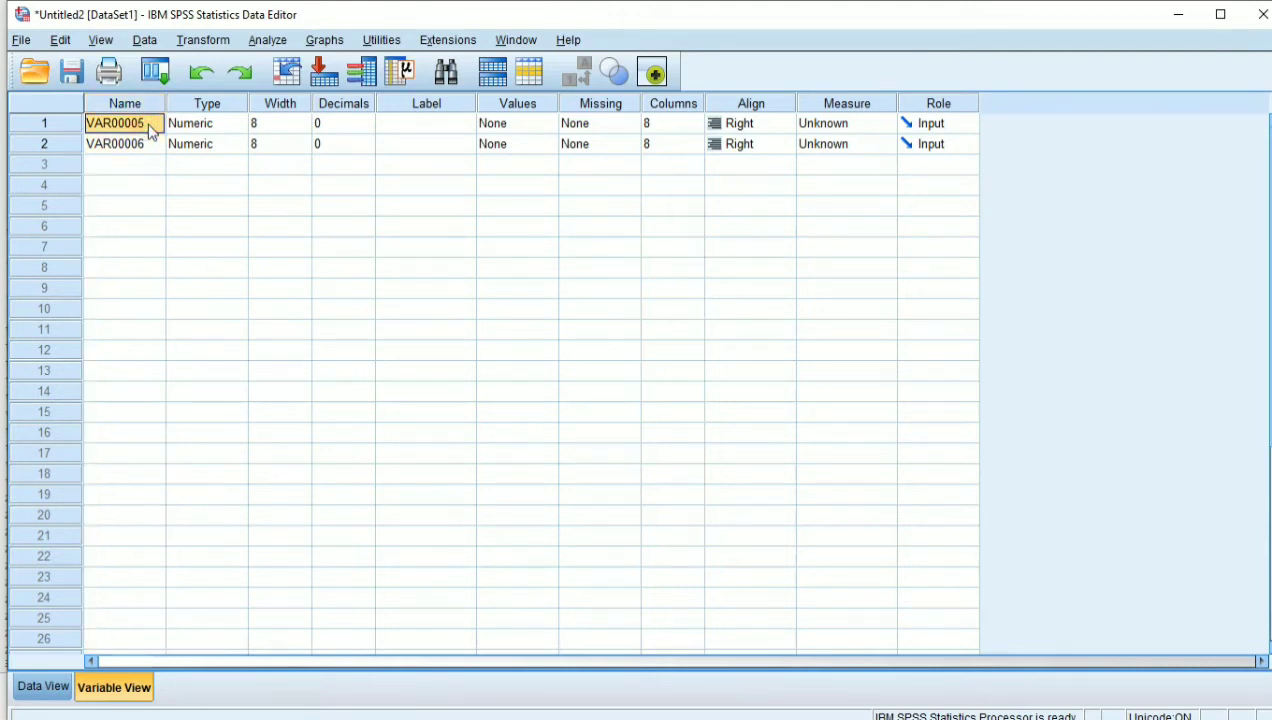
pyautogui.write('TE')
pyautogui.click(148, 144)
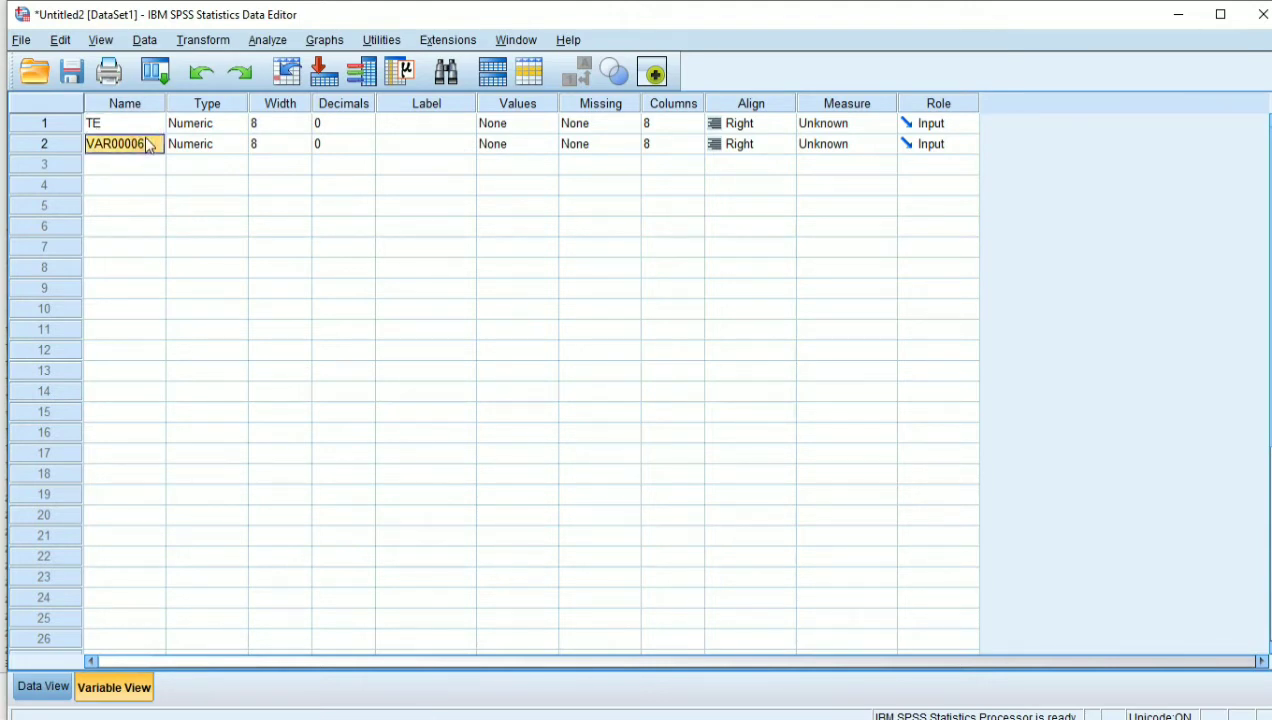
pyautogui.write('KU')
pyautogui.click(42, 687)
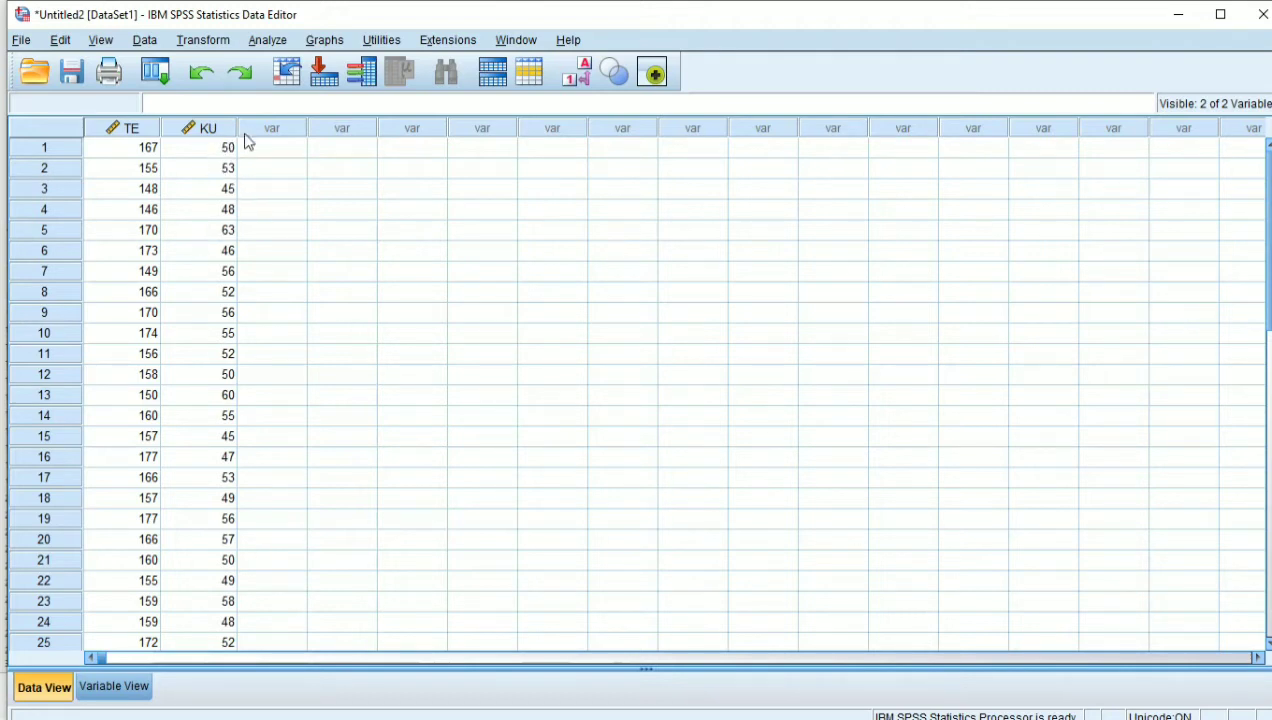
# Step: Set up a linear regression with TE as the independent variable and KU as the dependent variable
pyautogui.click(268, 39)
pyautogui.moveTo(288, 64)
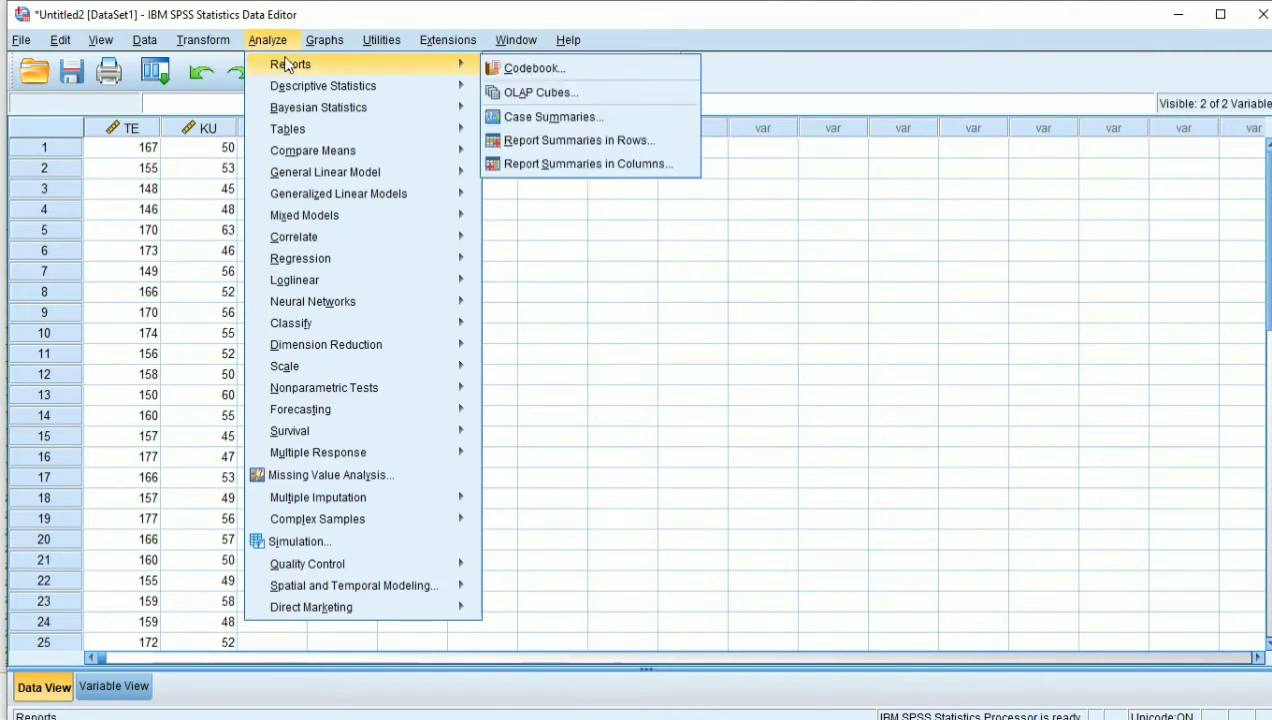
pyautogui.moveTo(318, 176)
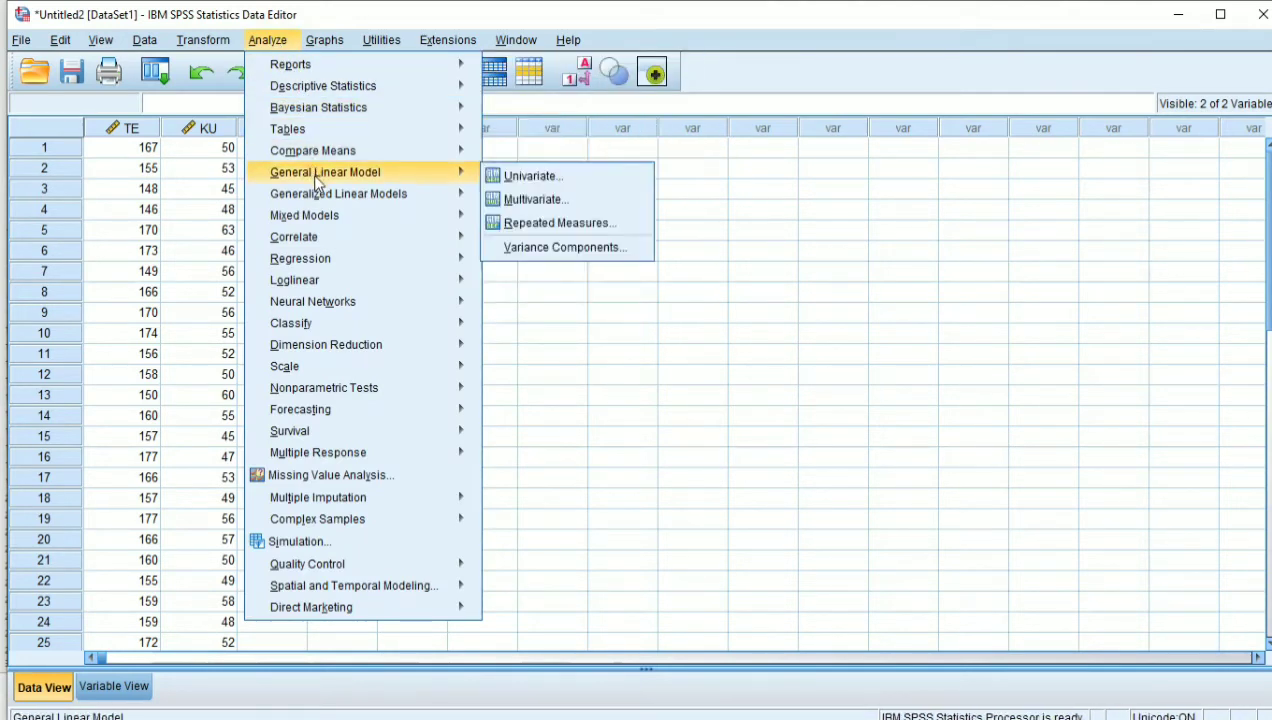
pyautogui.moveTo(333, 237)
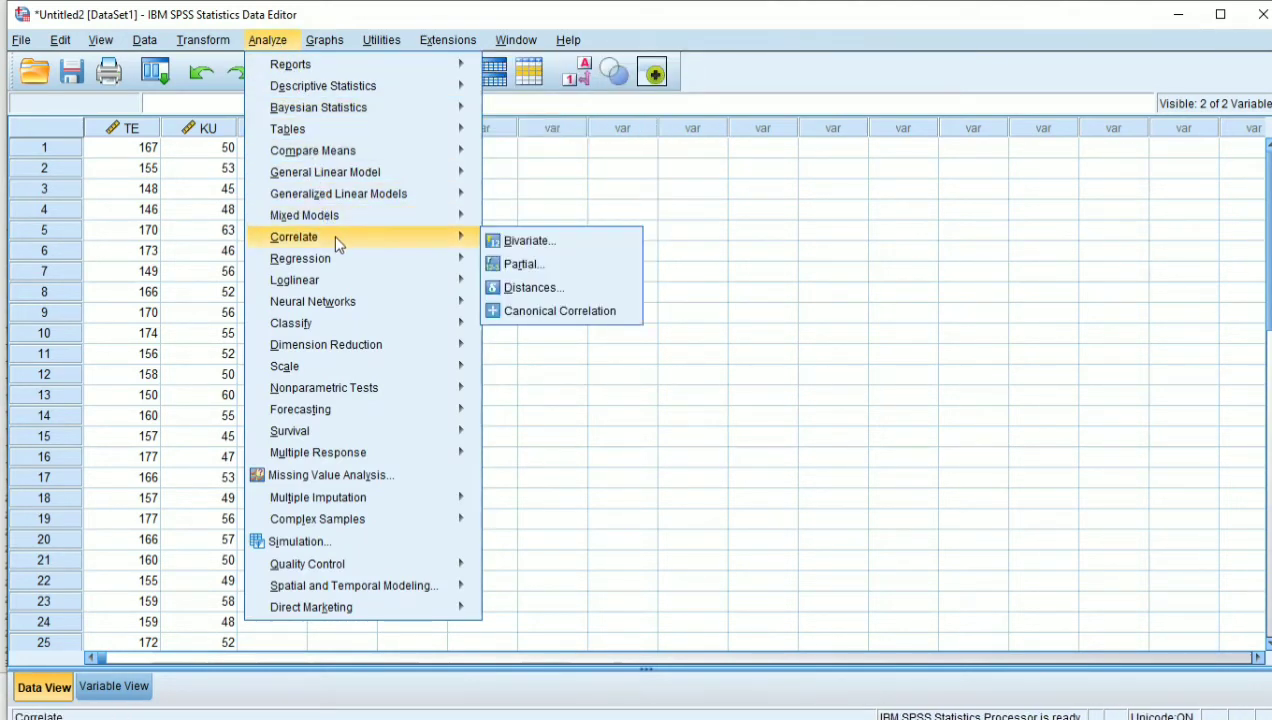
pyautogui.moveTo(330, 264)
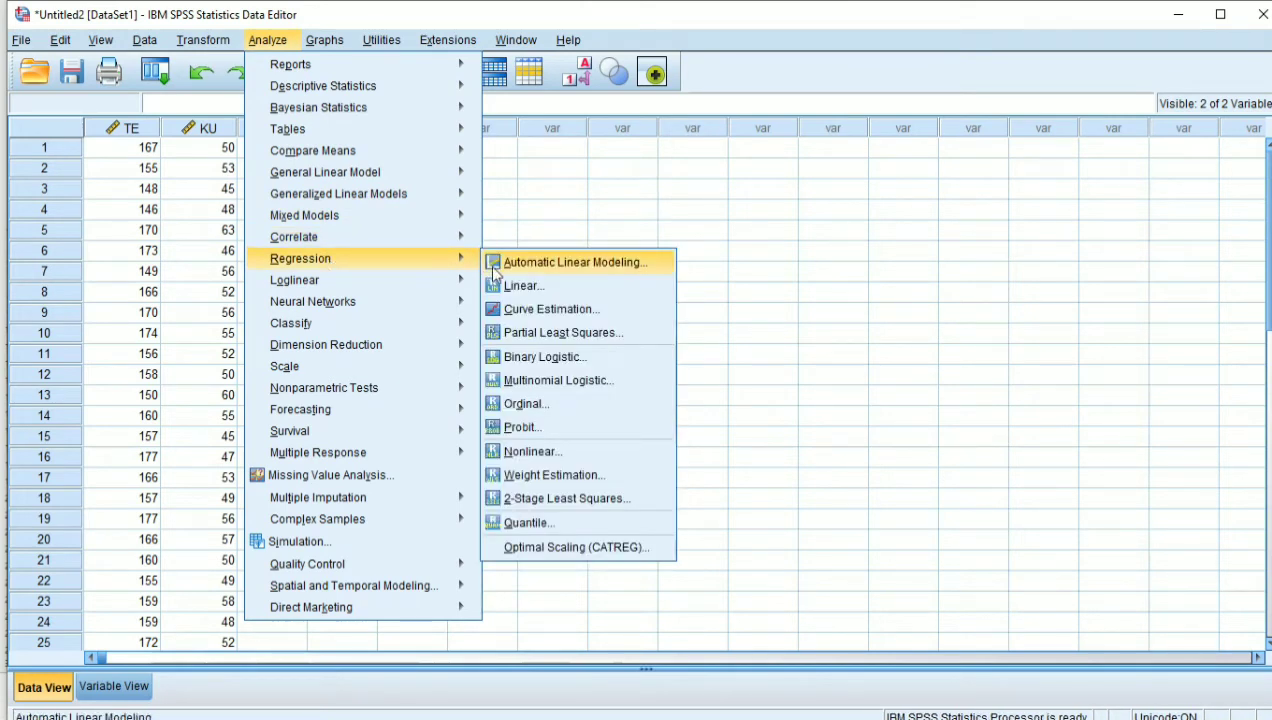
pyautogui.click(500, 286)
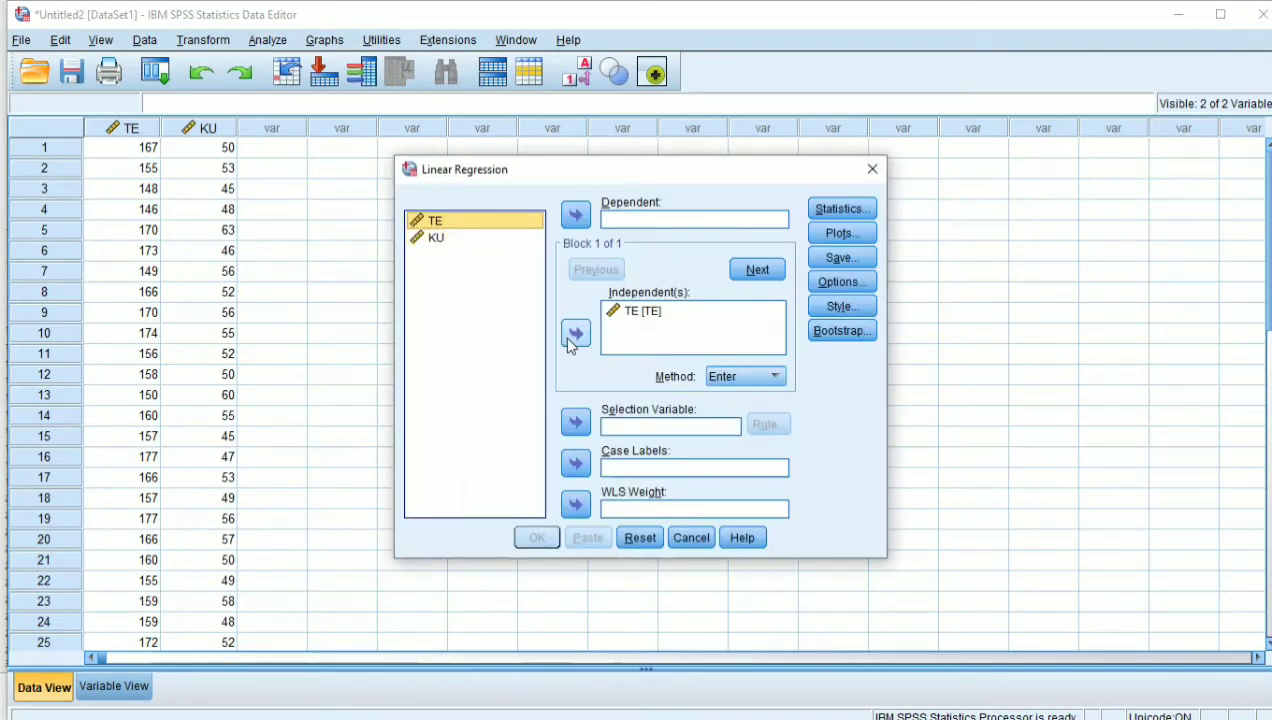
pyautogui.click(624, 318)
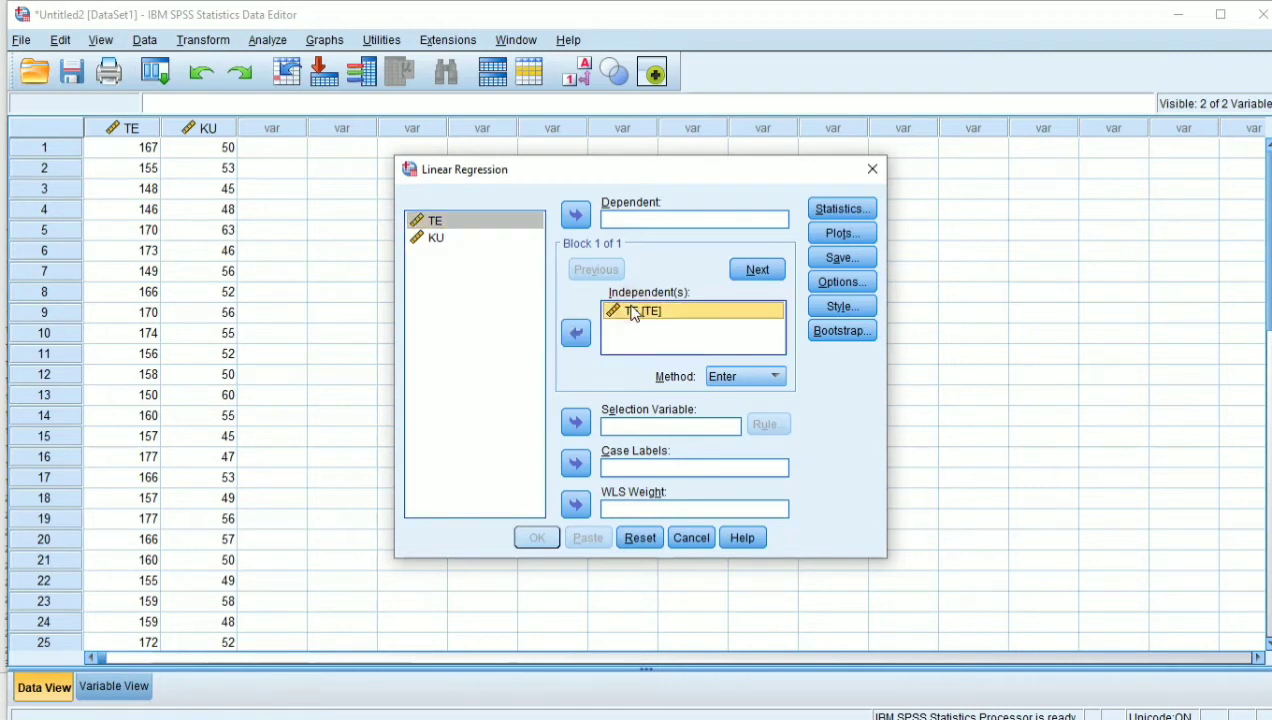
pyautogui.click(522, 218)
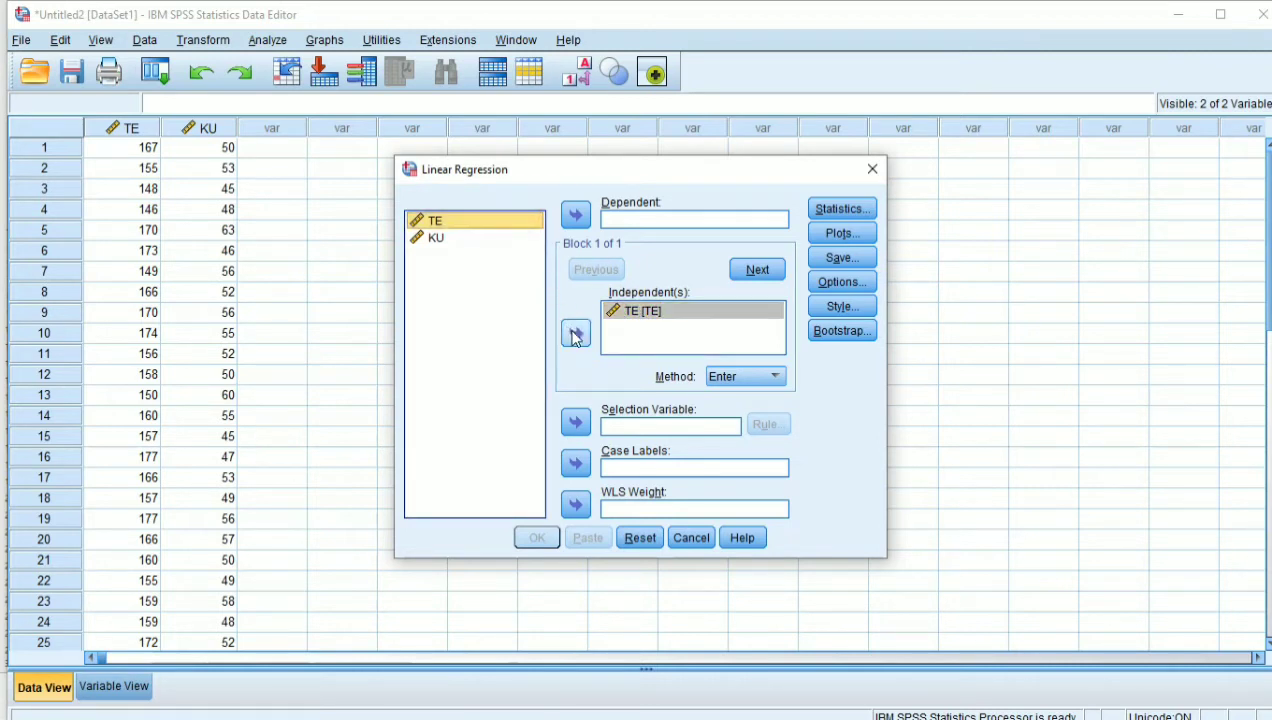
pyautogui.click(575, 333)
pyautogui.click(497, 242)
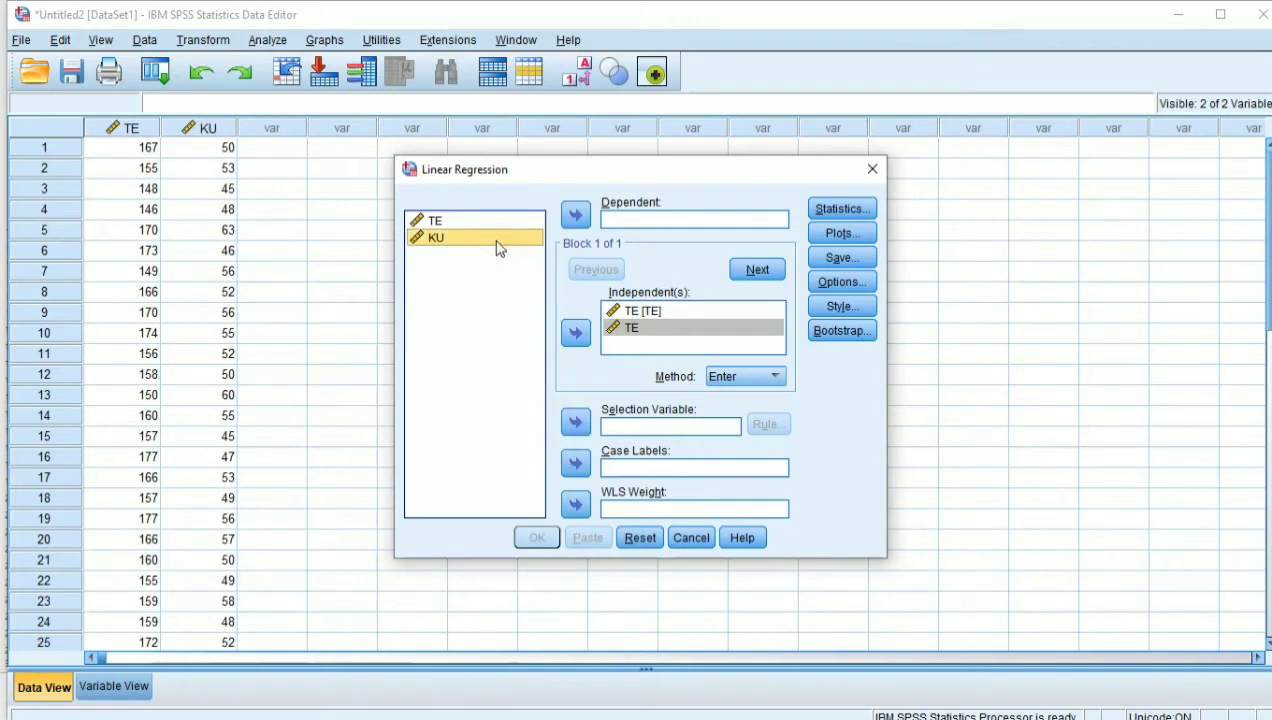
pyautogui.click(575, 216)
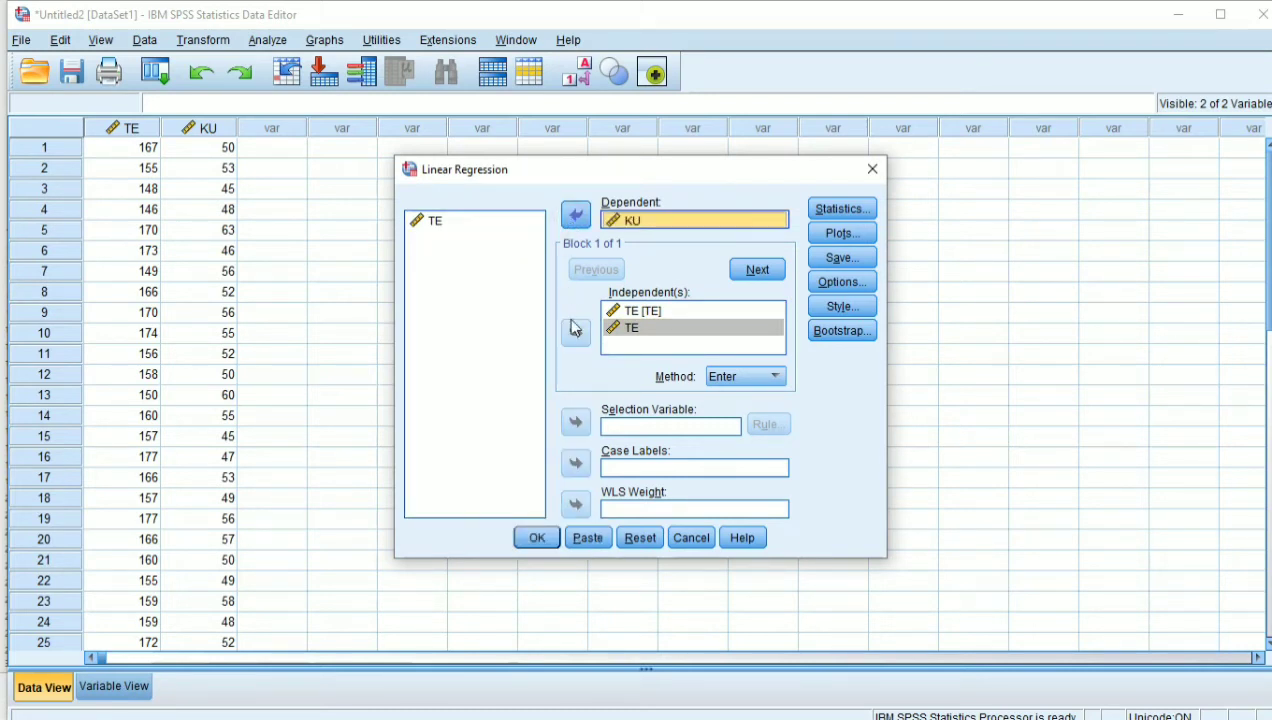
# Step: Keep unstandardized residuals as the values to save and run the linear regression
pyautogui.click(835, 259)
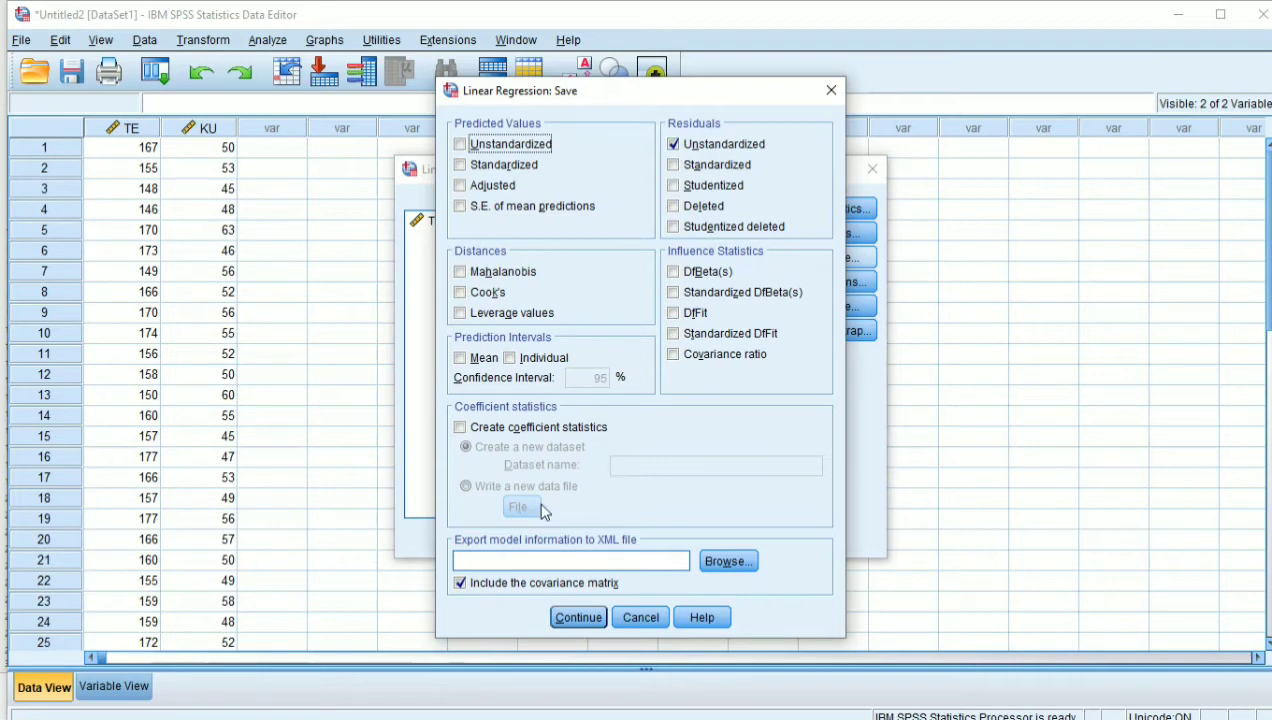
pyautogui.click(601, 614)
pyautogui.click(539, 537)
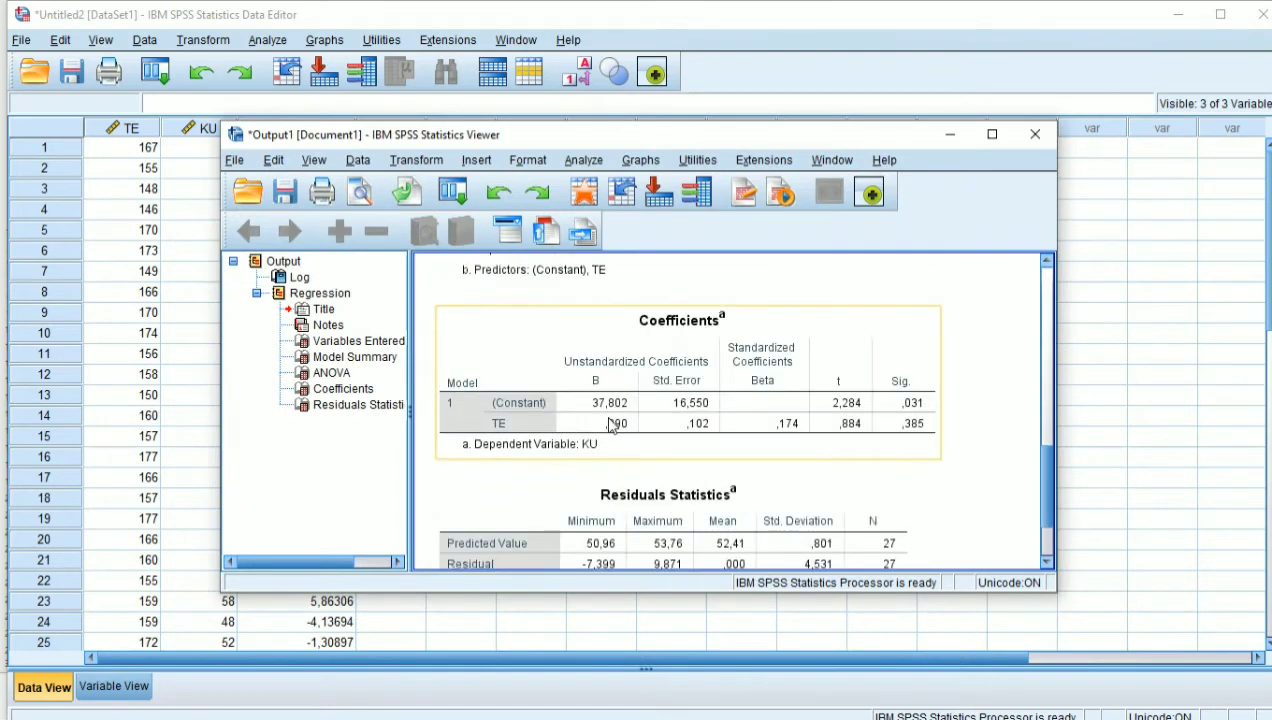
# Step: Delete all regression output from the viewer and return to the data to check the saved residuals column
pyautogui.scroll(10, 612, 427)
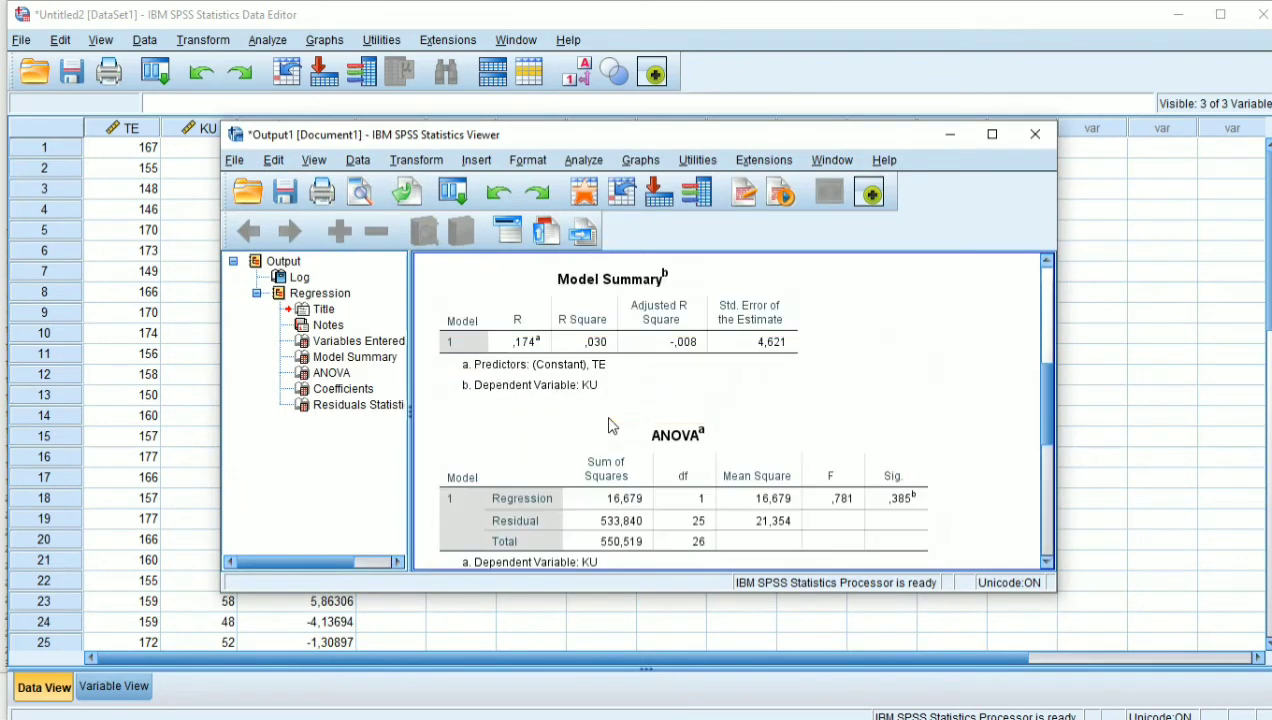
pyautogui.scroll(-6, 612, 425)
pyautogui.scroll(10, 612, 427)
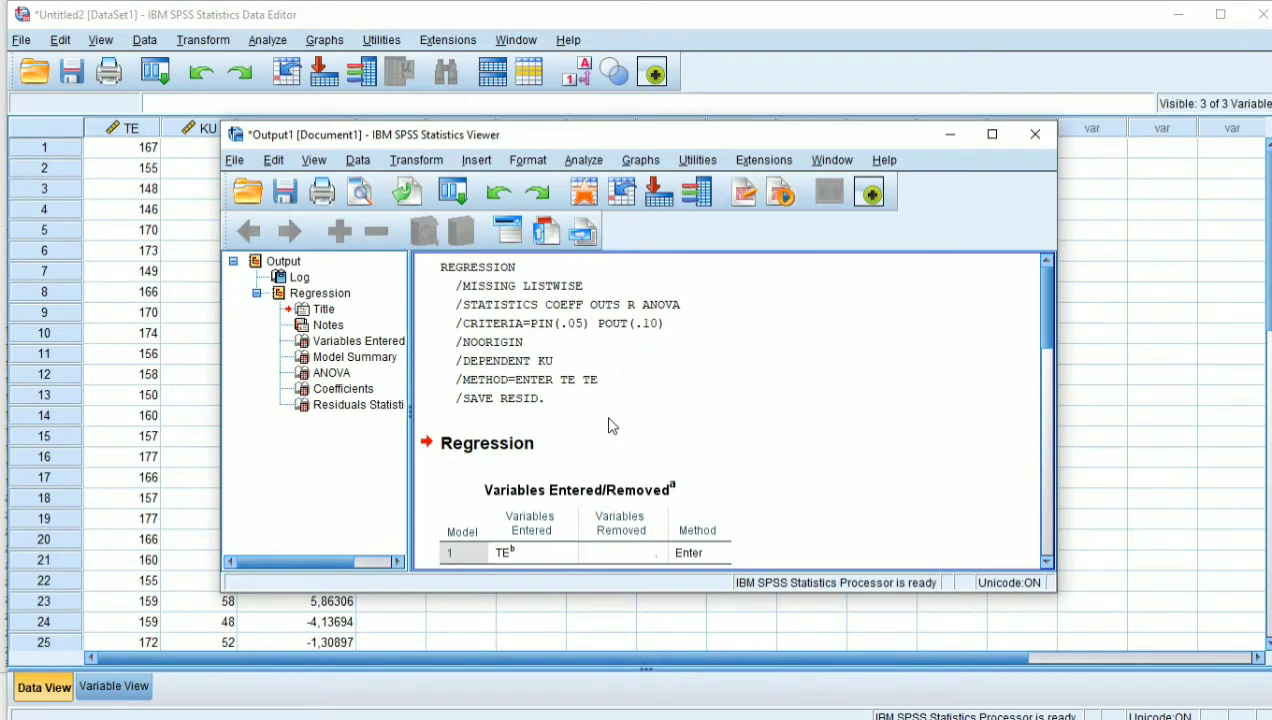
pyautogui.hotkey('ctrl', 'a')
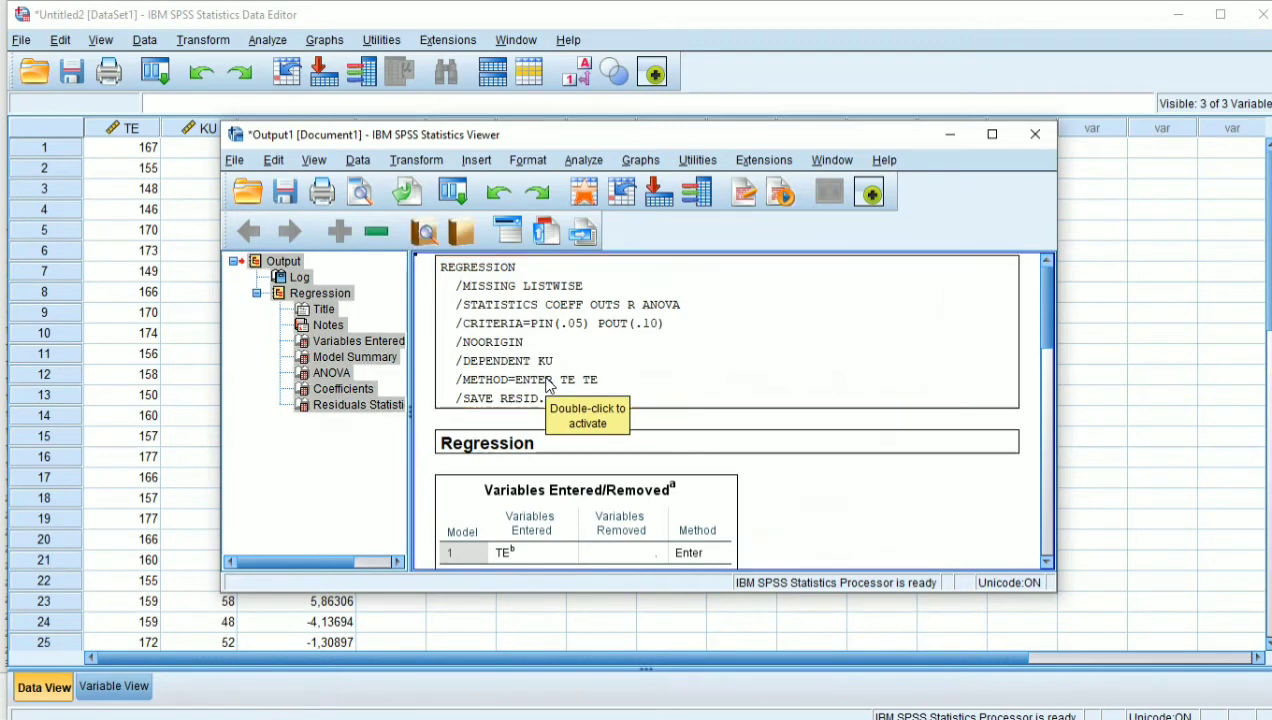
pyautogui.press('Delete')
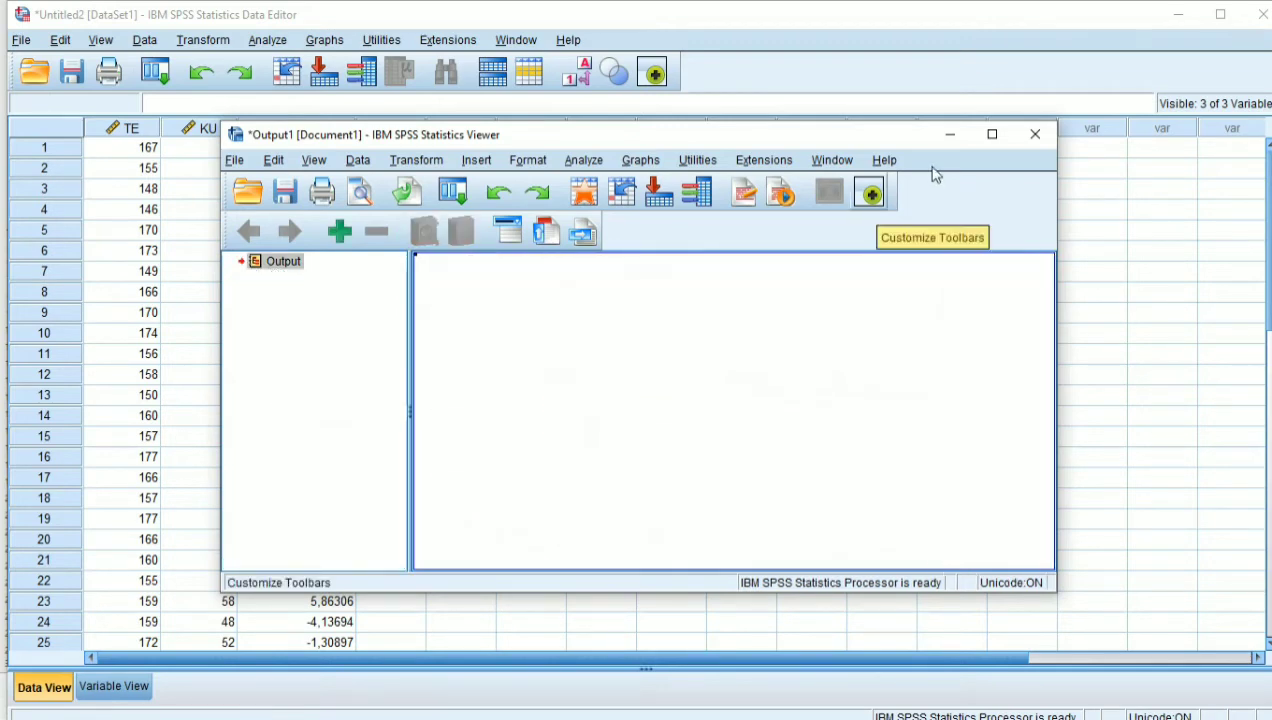
pyautogui.click(950, 133)
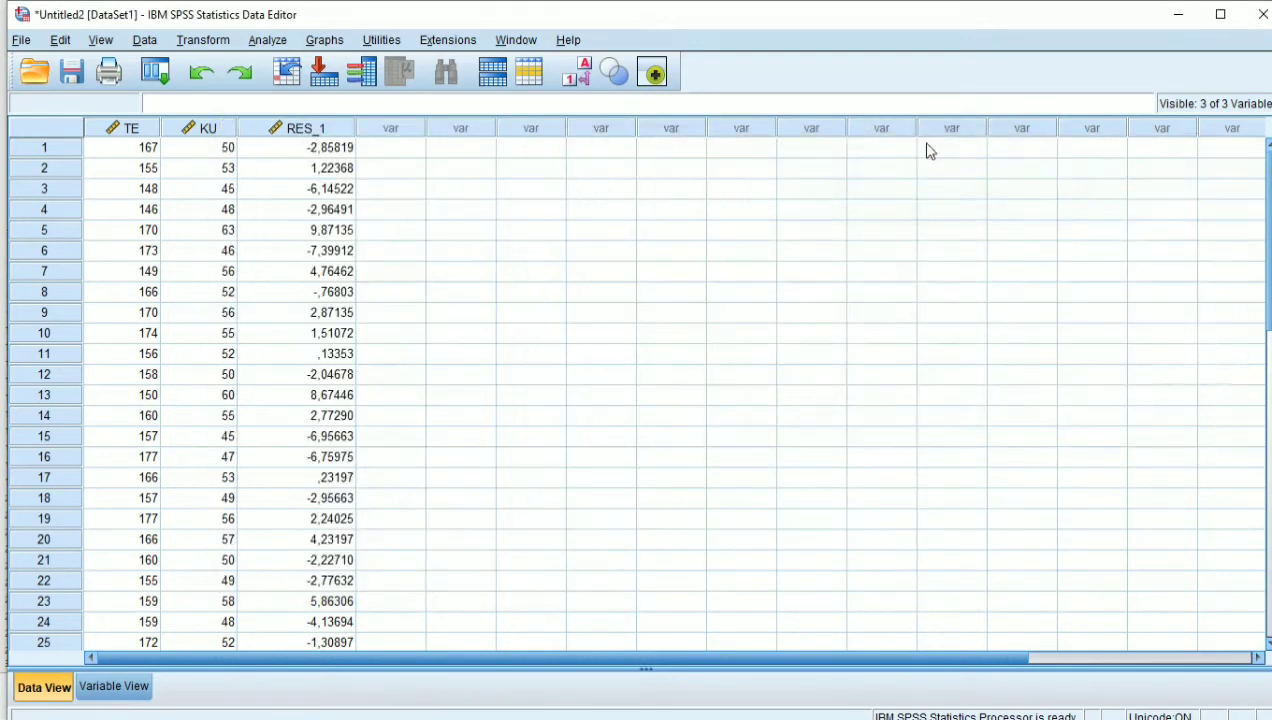
pyautogui.click(330, 128)
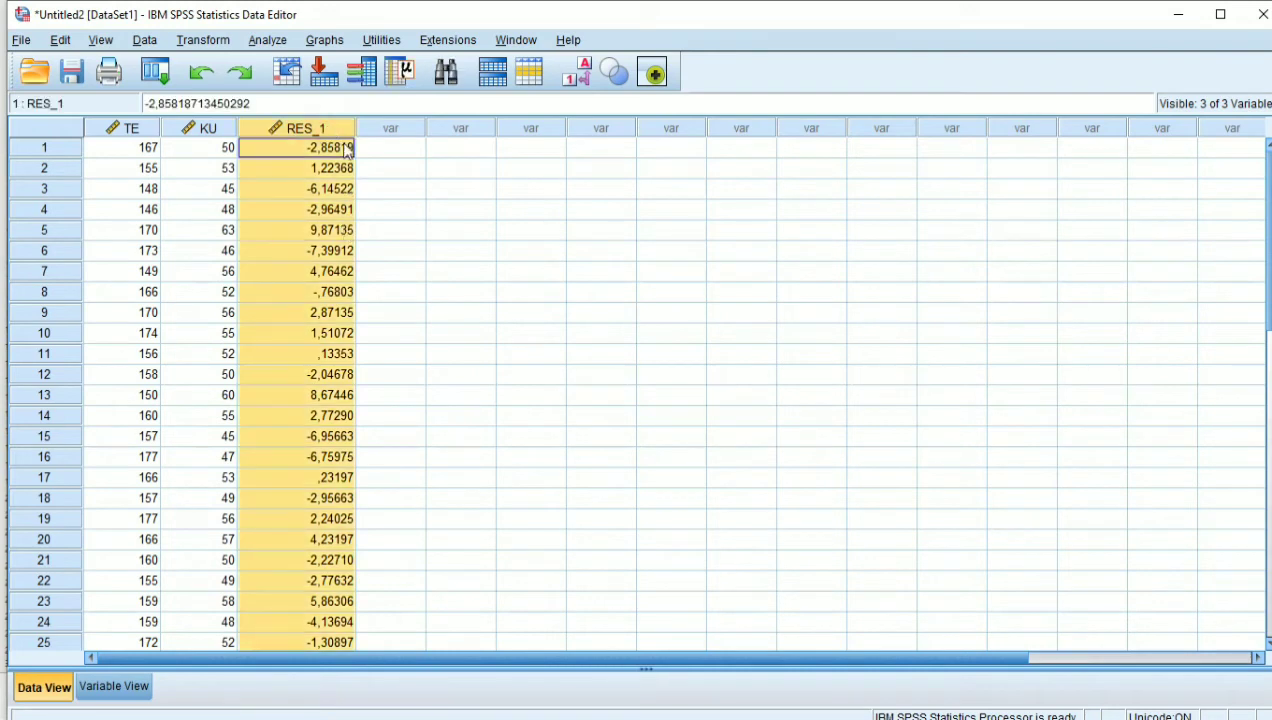
pyautogui.click(388, 212)
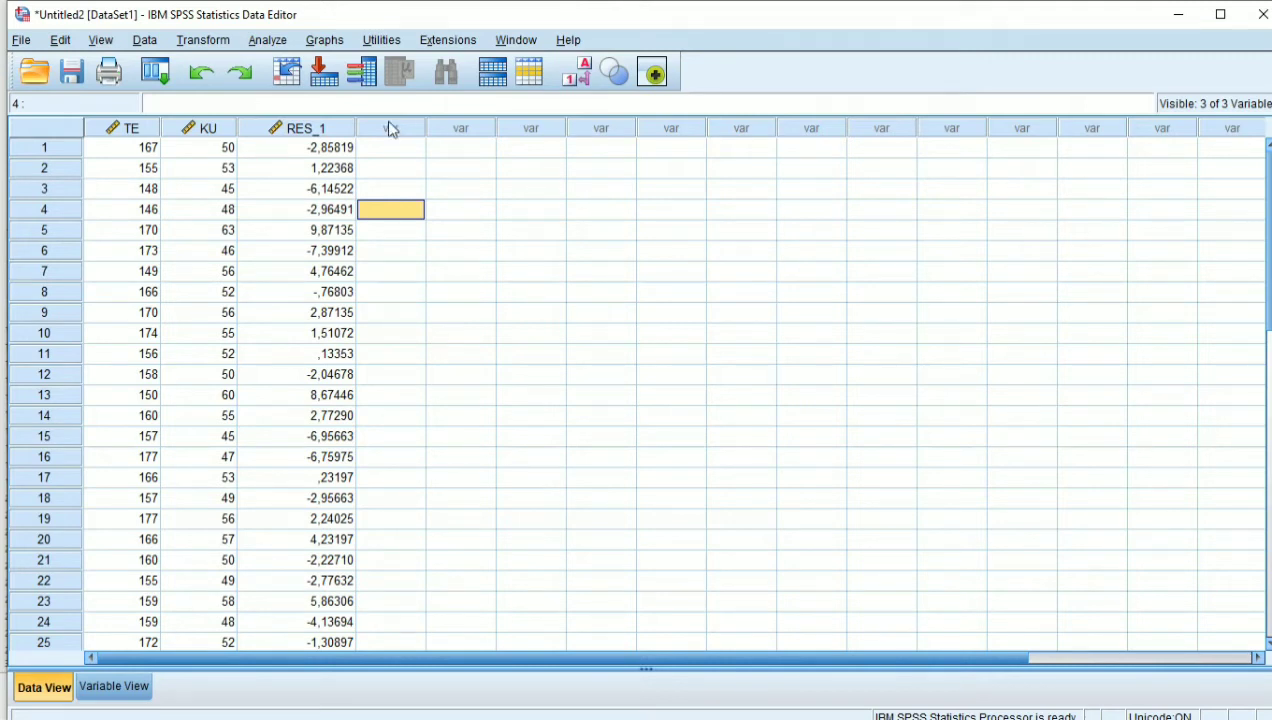
# Step: Run a legacy one-sample Kolmogorov-Smirnov test on the unstandardized residuals against the Normal distribution, view the output enlarged, and return to the data
pyautogui.click(270, 40)
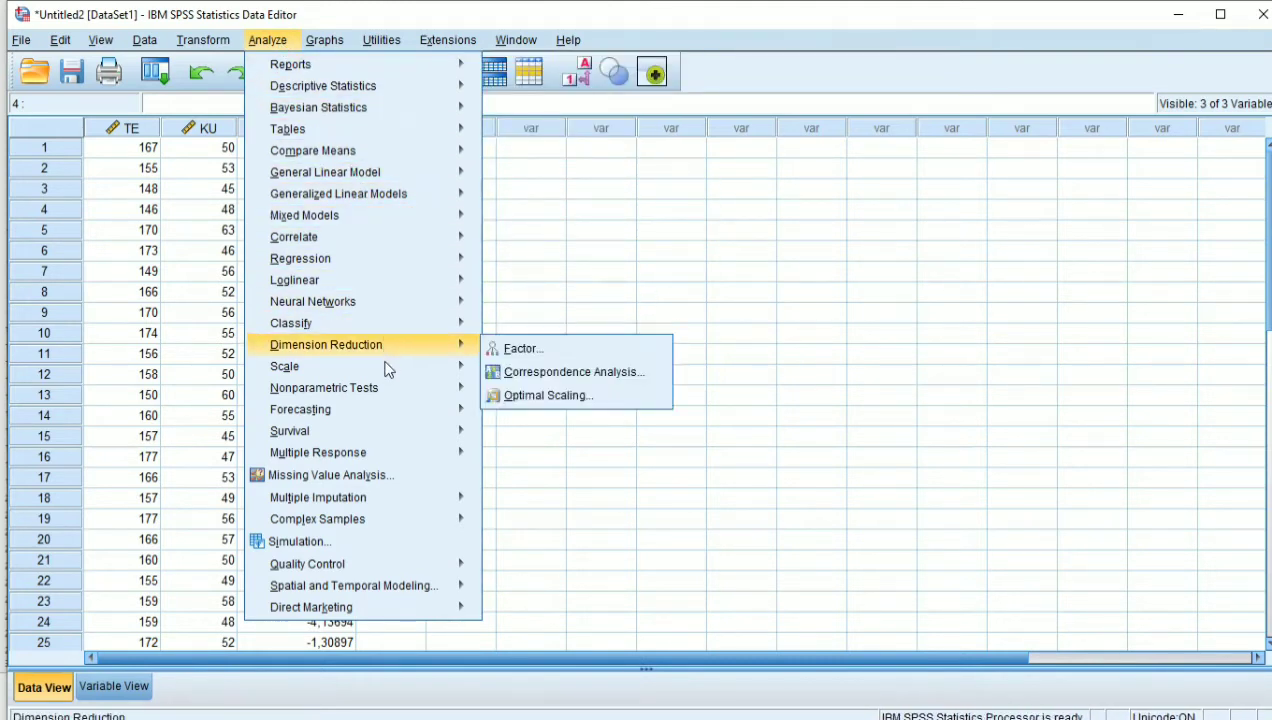
pyautogui.moveTo(386, 396)
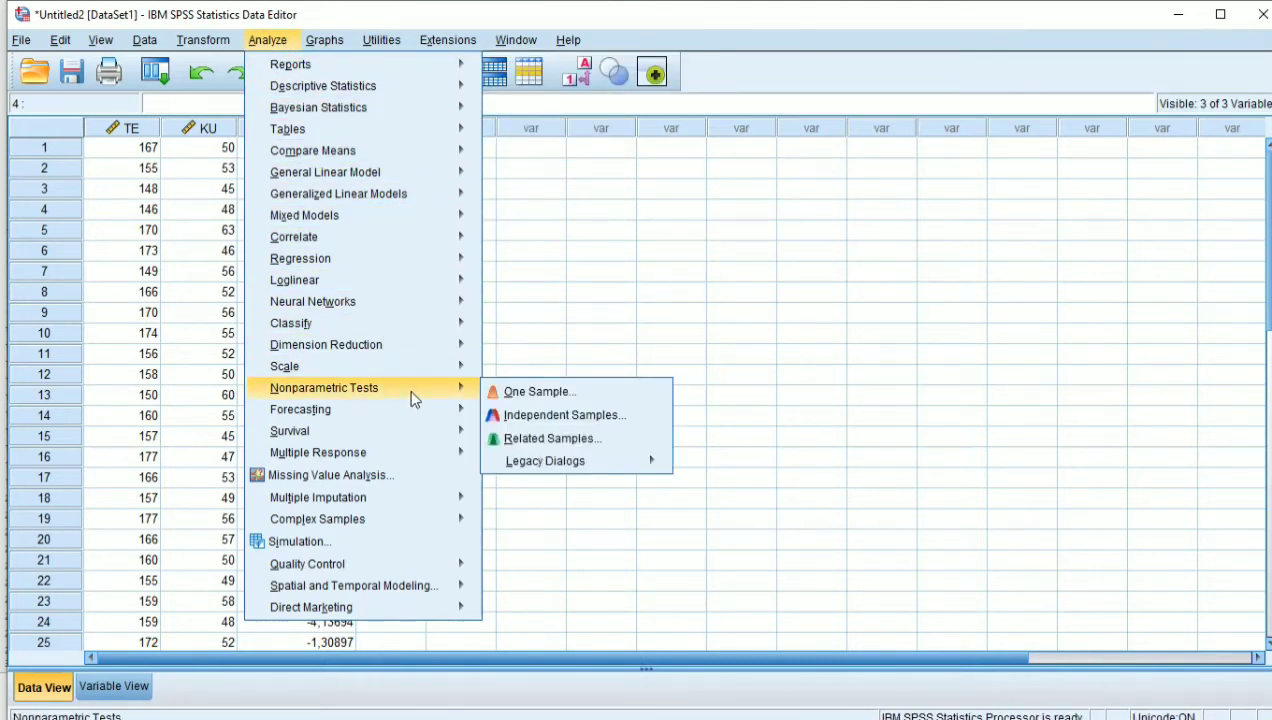
pyautogui.moveTo(525, 465)
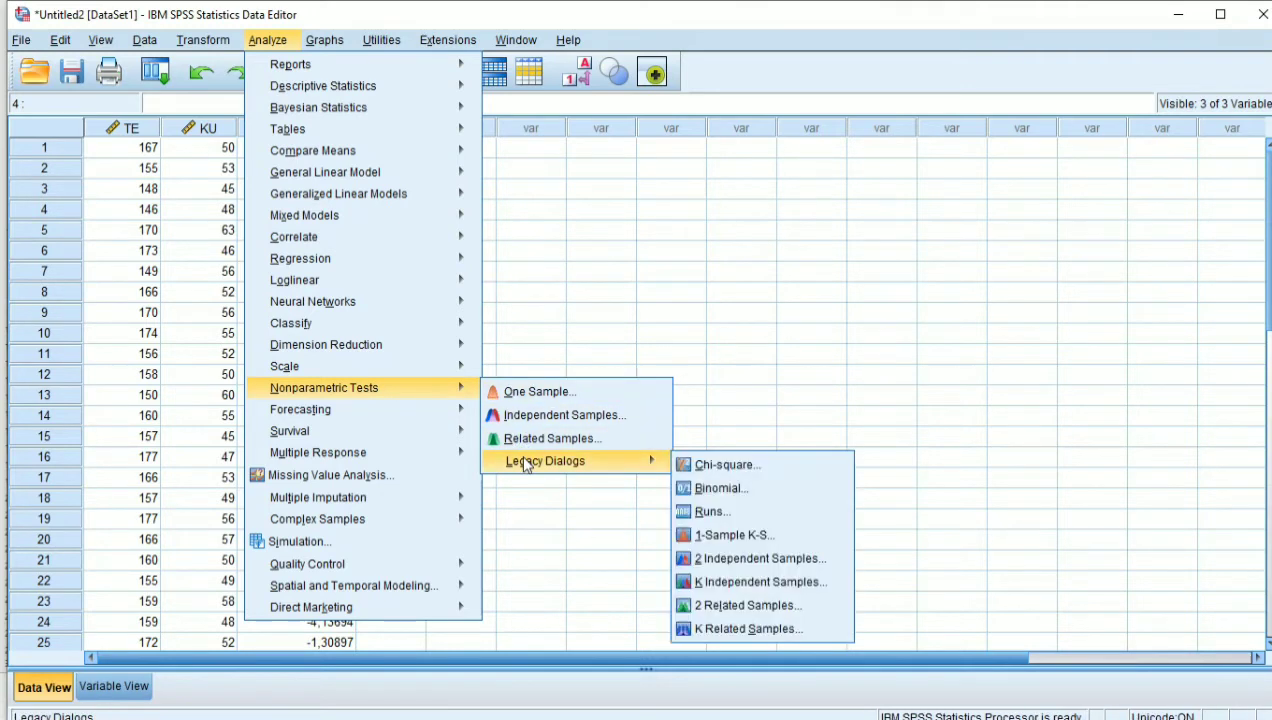
pyautogui.click(708, 538)
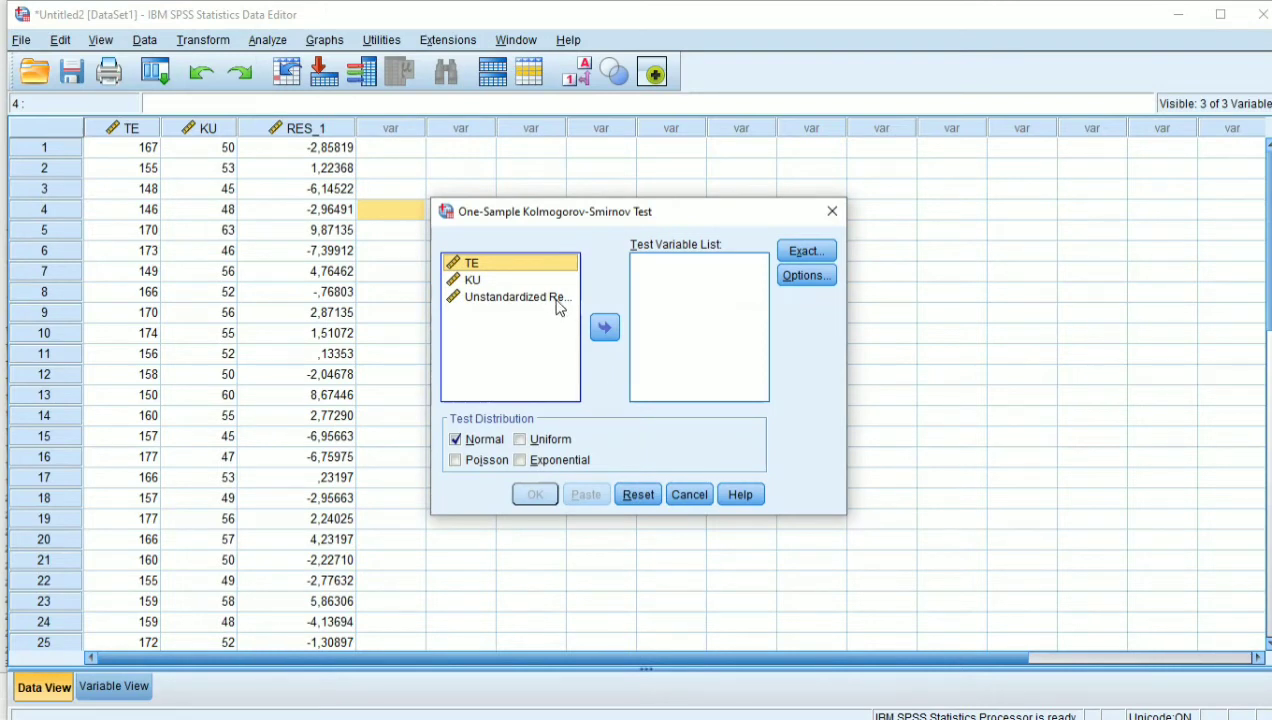
pyautogui.click(540, 297)
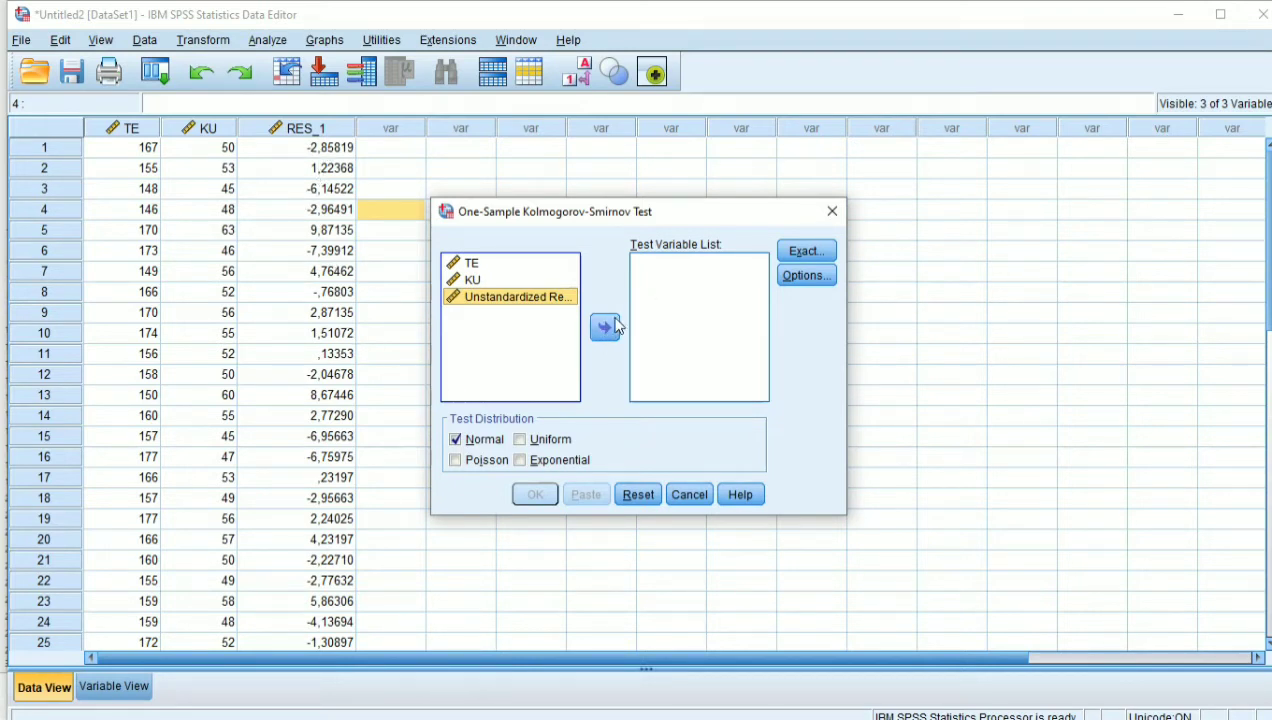
pyautogui.click(605, 328)
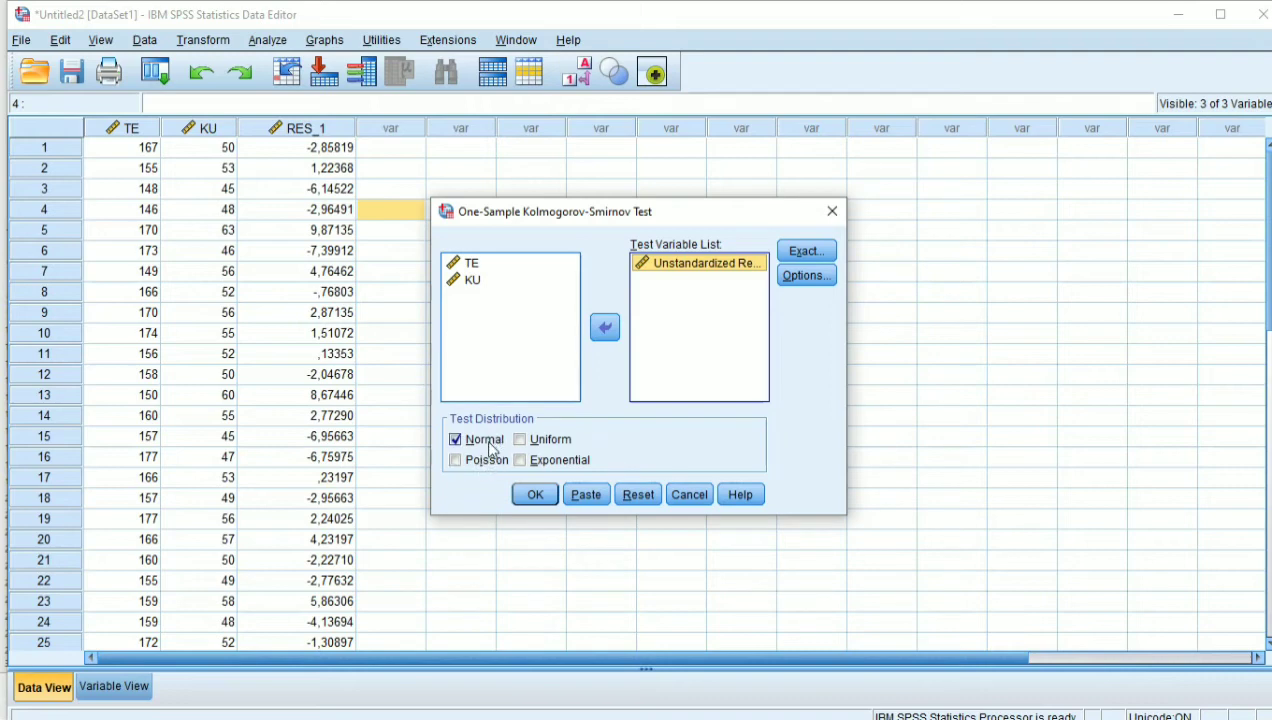
pyautogui.click(533, 494)
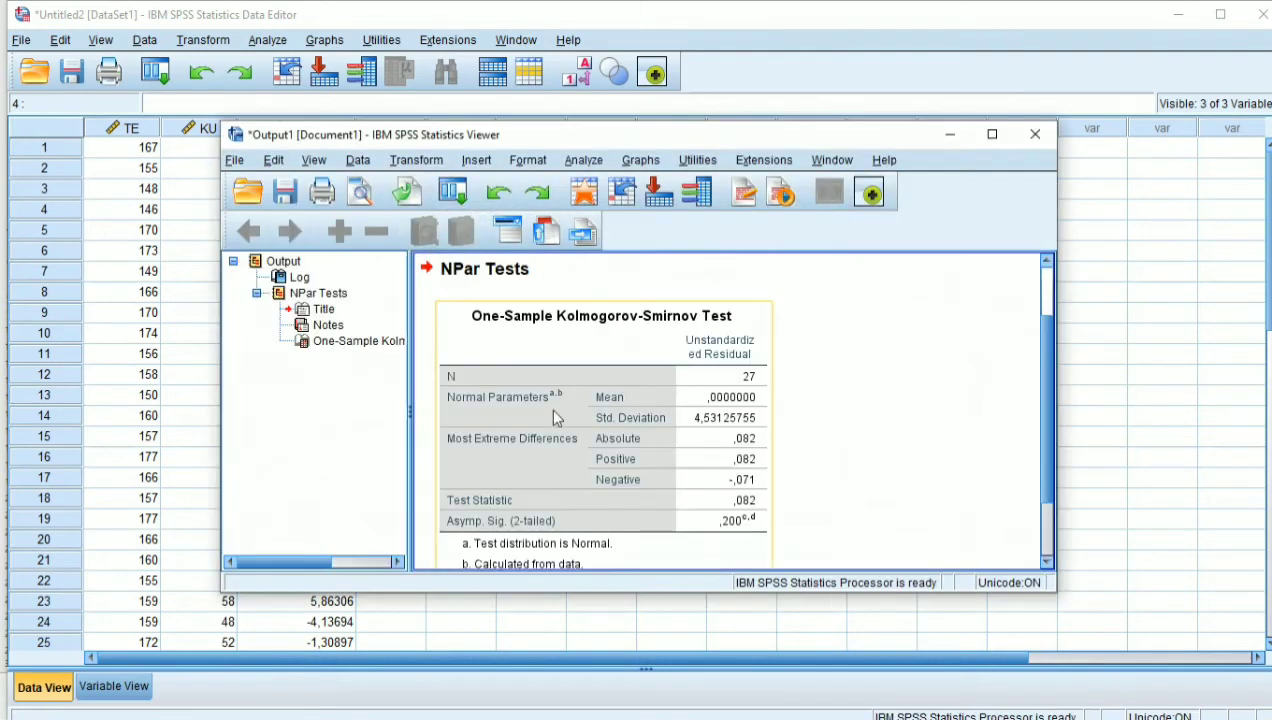
pyautogui.click(995, 134)
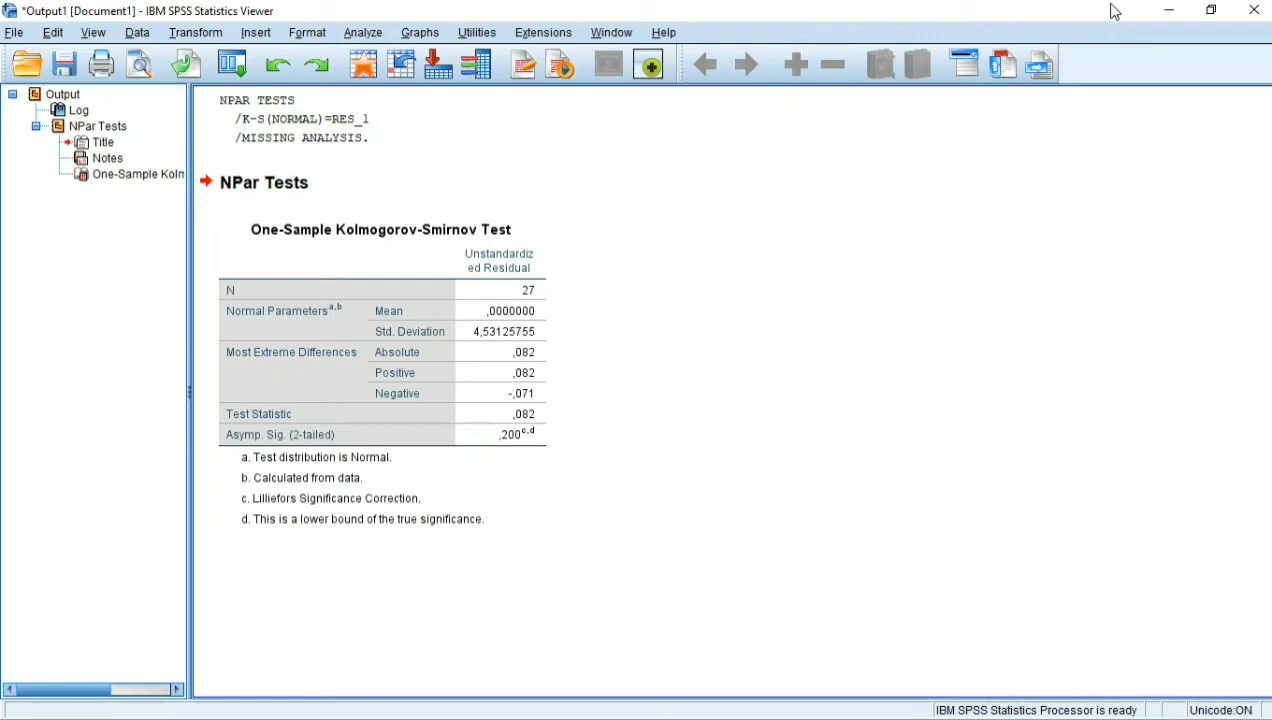
pyautogui.click(1173, 9)
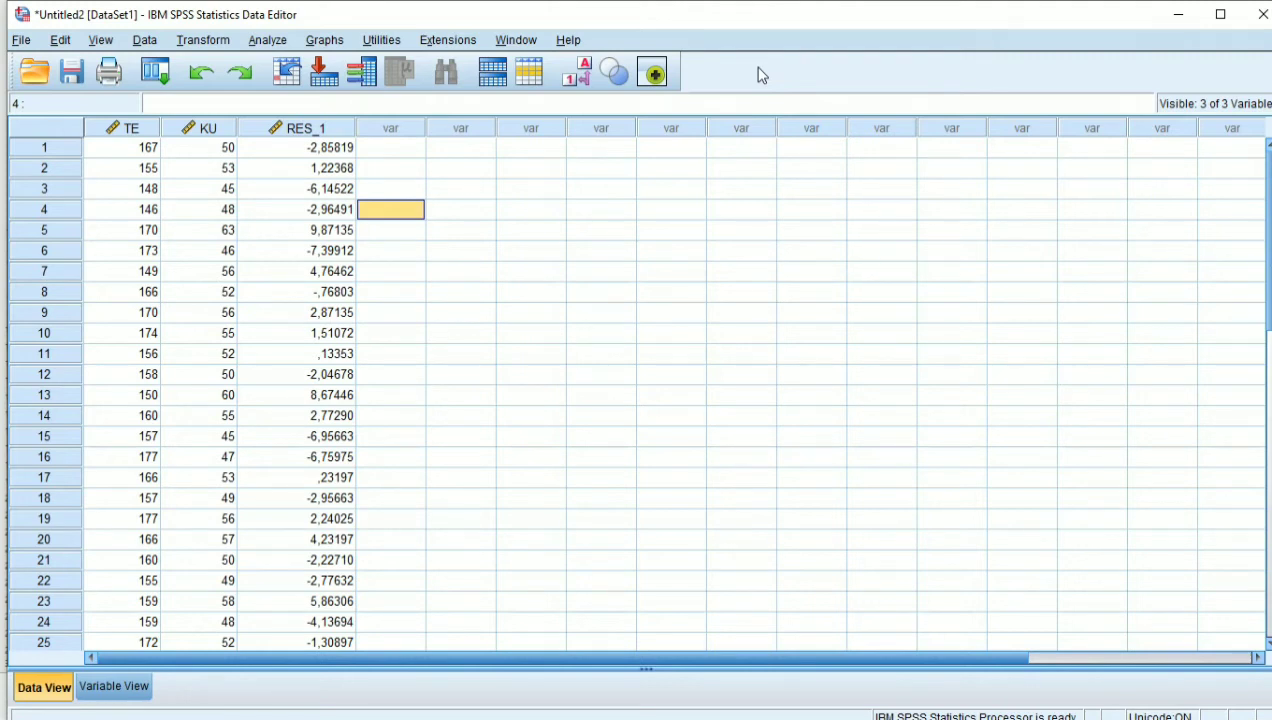
# Step: Rerun the linear regression of KU on TE with saving of unstandardized residuals turned off
pyautogui.click(268, 40)
pyautogui.moveTo(363, 255)
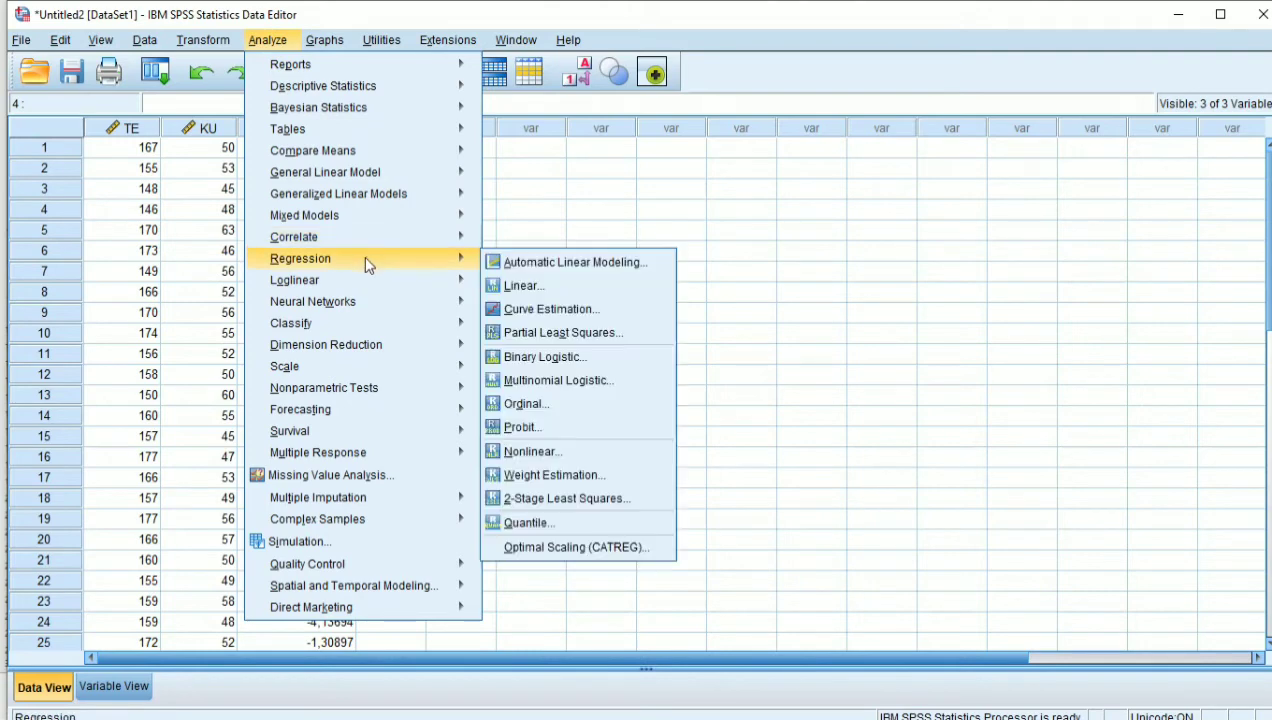
pyautogui.click(491, 287)
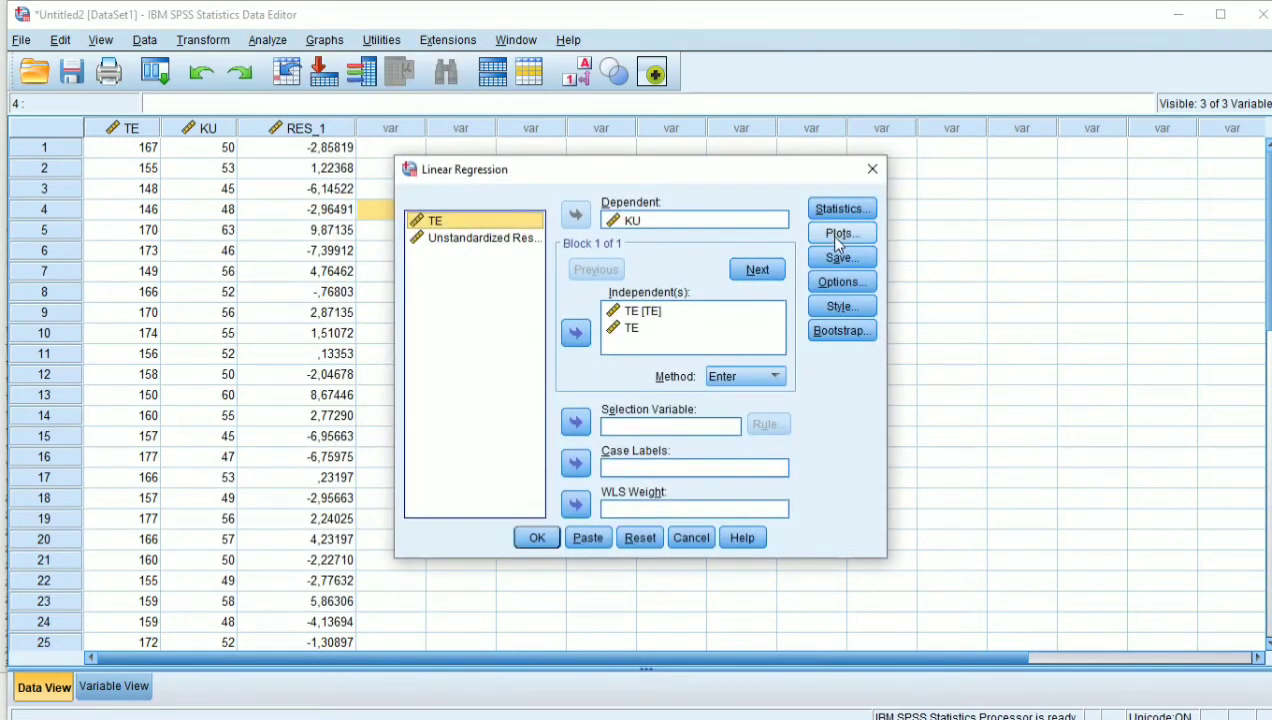
pyautogui.click(828, 256)
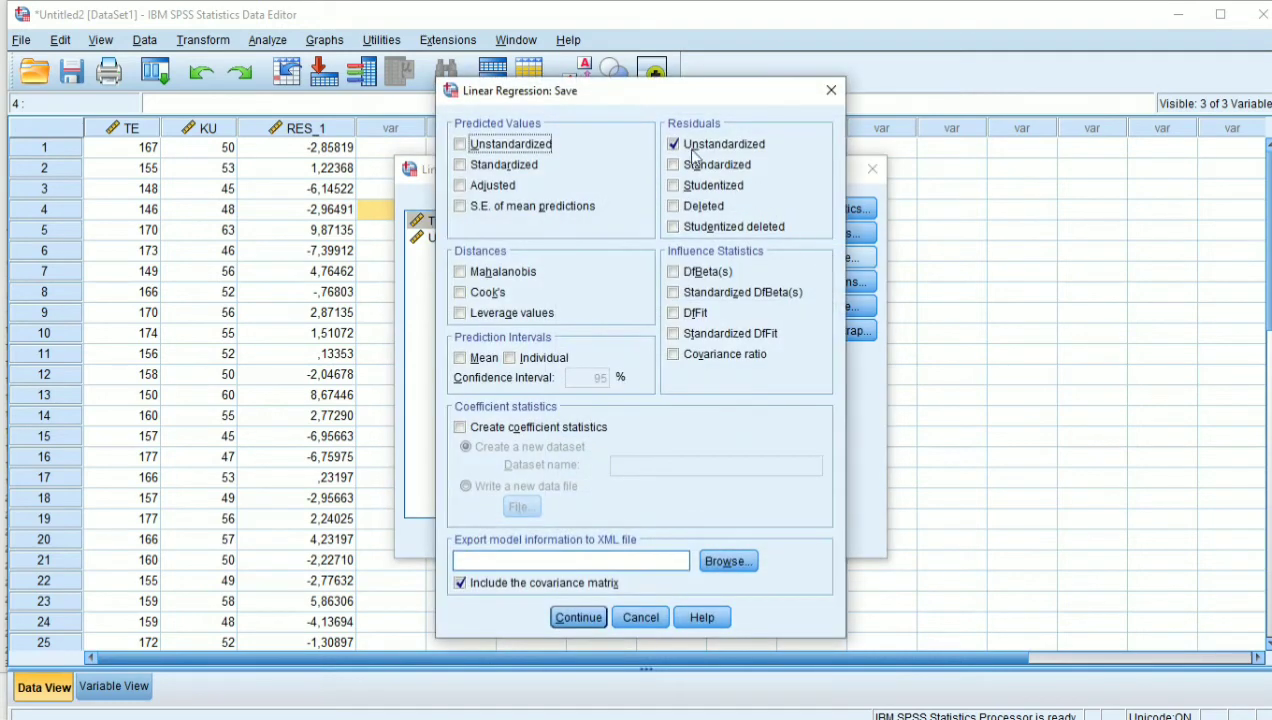
pyautogui.click(674, 145)
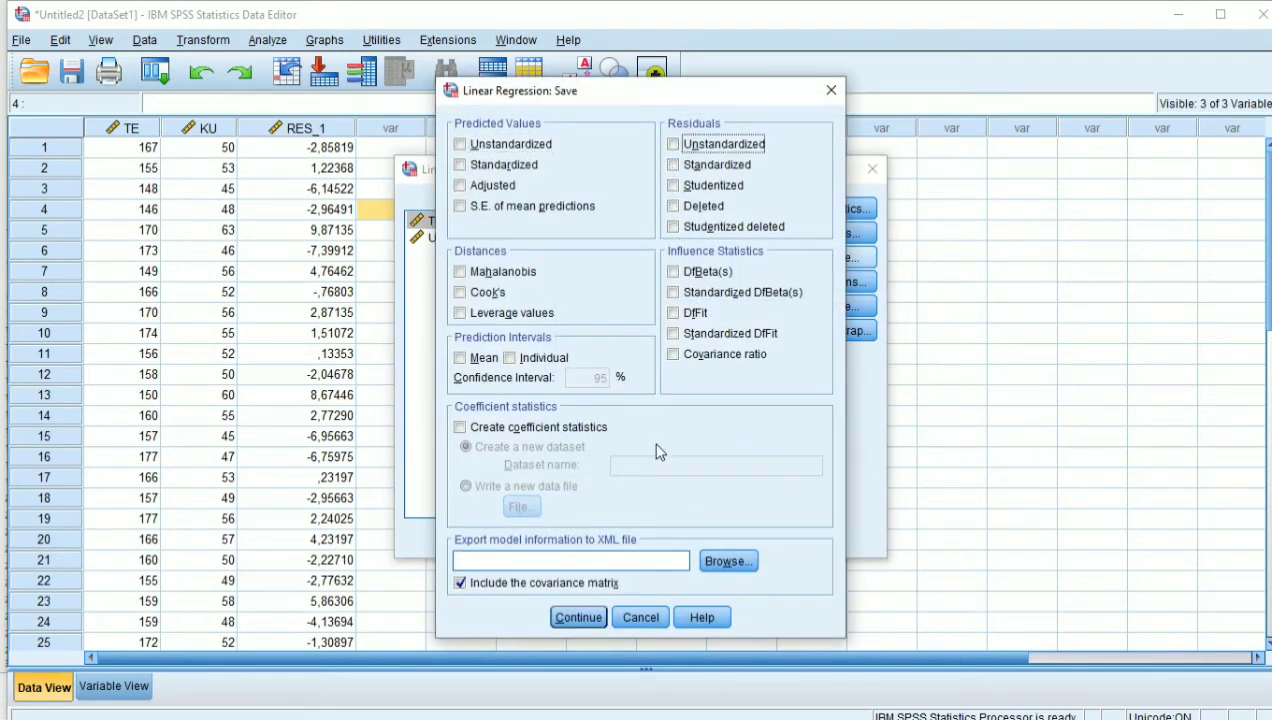
pyautogui.click(578, 617)
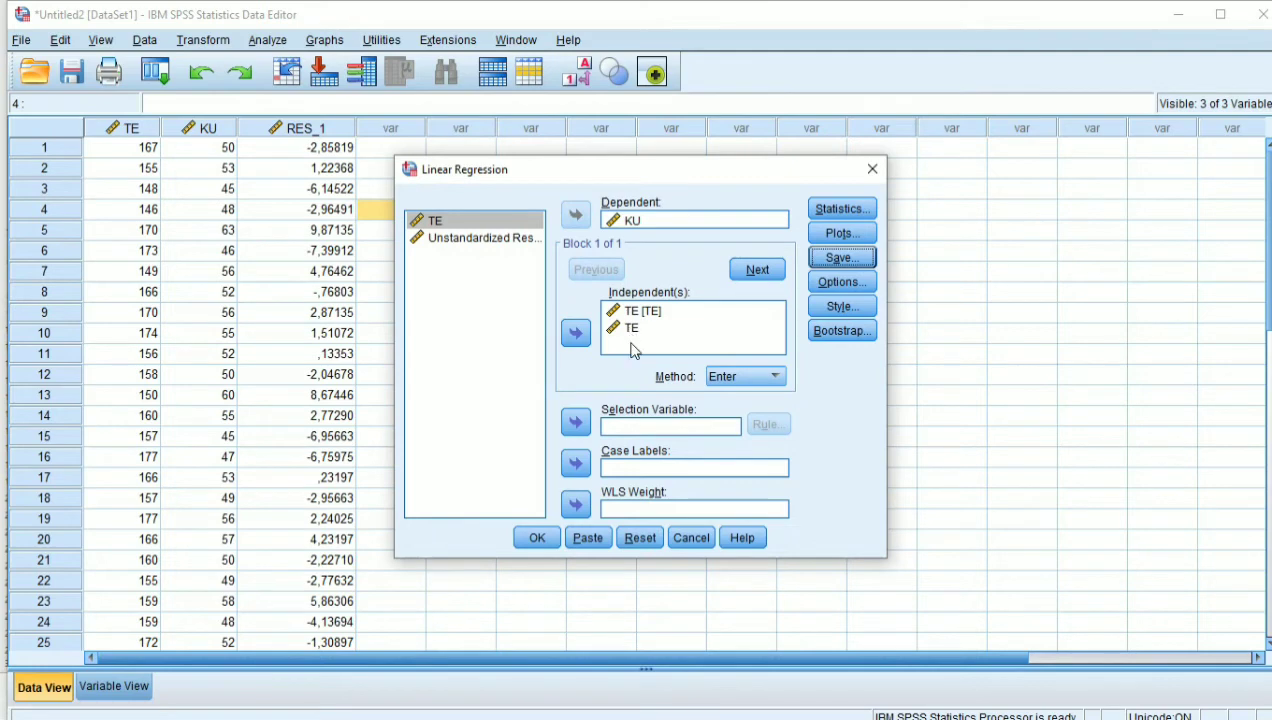
pyautogui.click(540, 538)
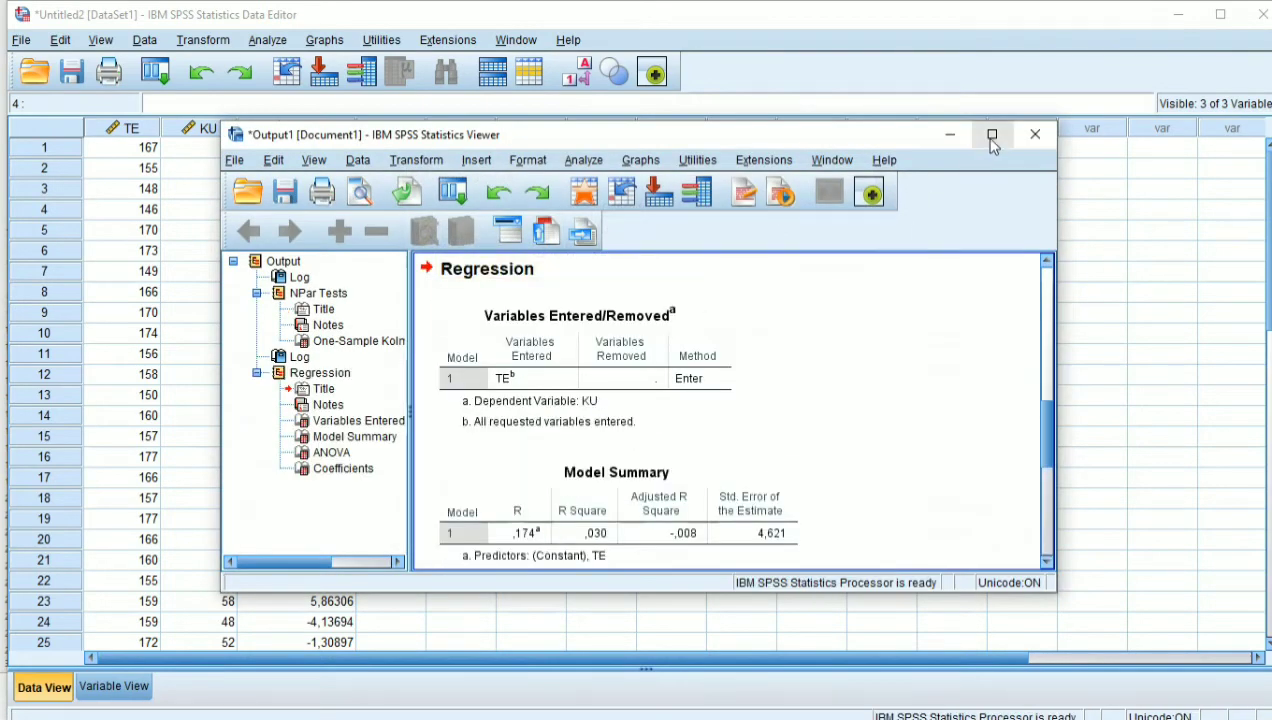
# Step: Enlarge the output viewer and review the Kolmogorov-Smirnov test and the regression tables through to the coefficients
pyautogui.click(988, 135)
pyautogui.scroll(2, 898, 228)
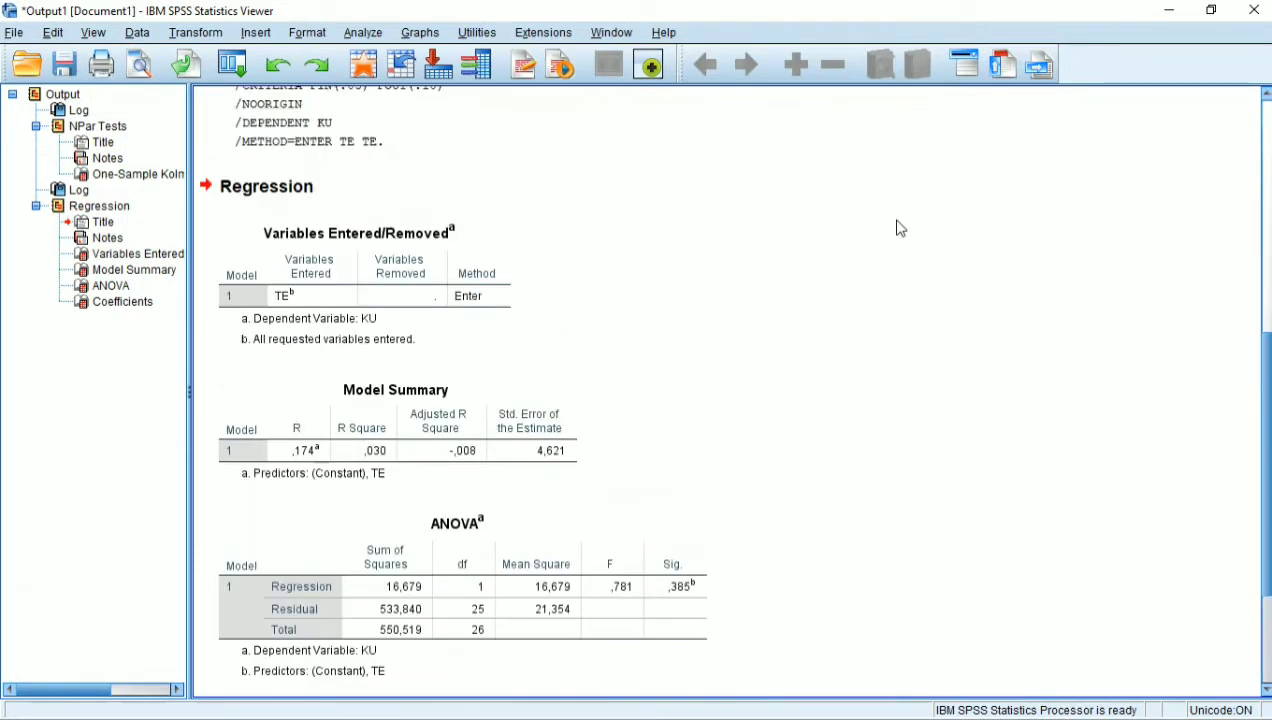
pyautogui.scroll(10, 898, 228)
pyautogui.scroll(-2, 898, 228)
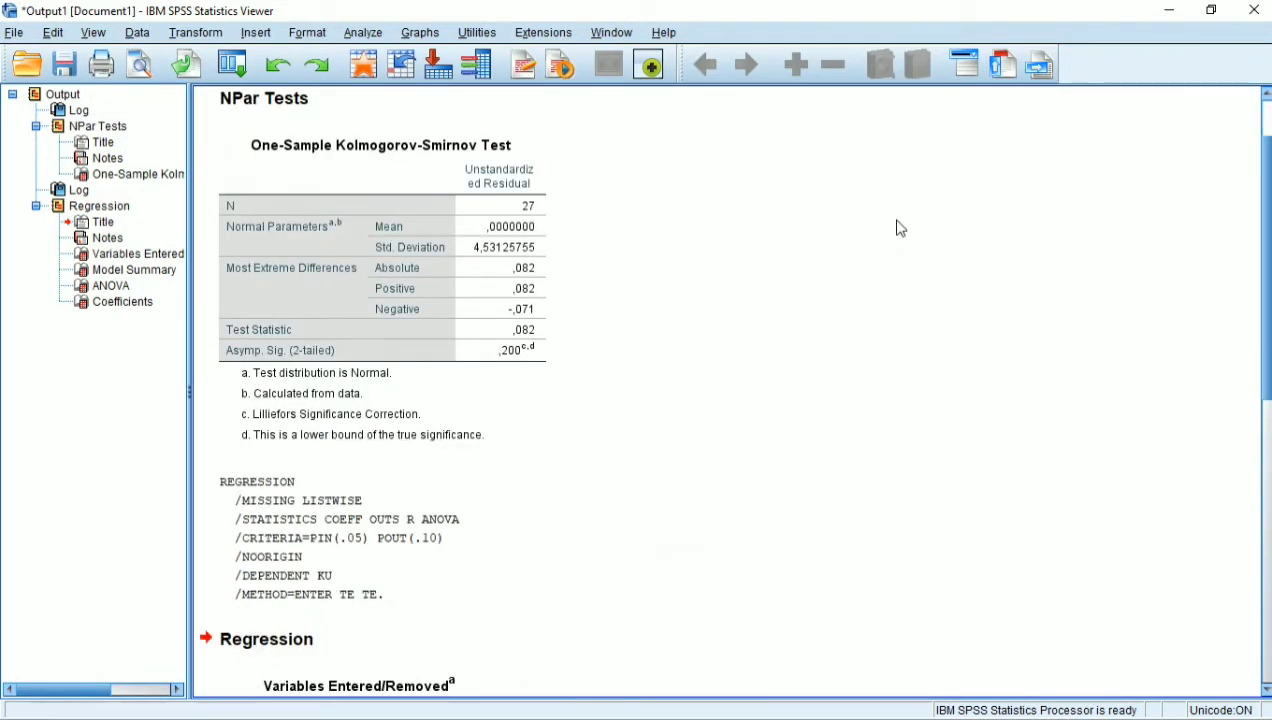
pyautogui.scroll(-10, 898, 228)
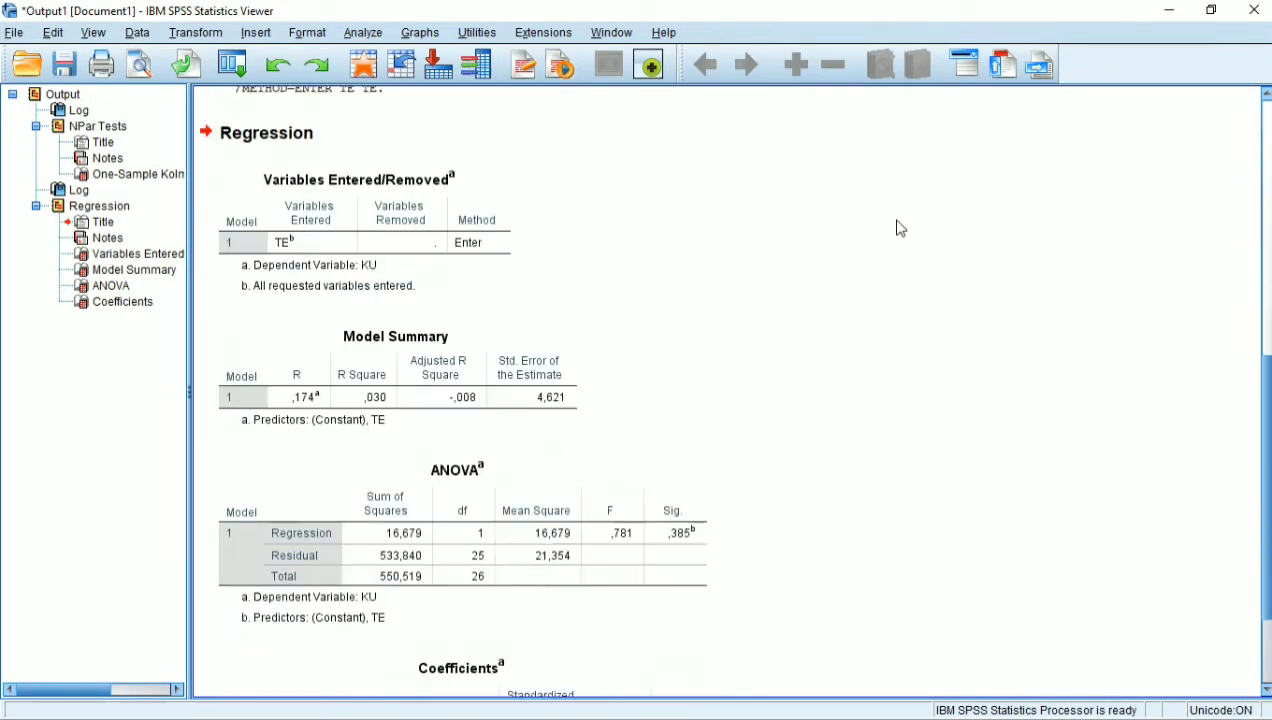
pyautogui.scroll(-2, 898, 228)
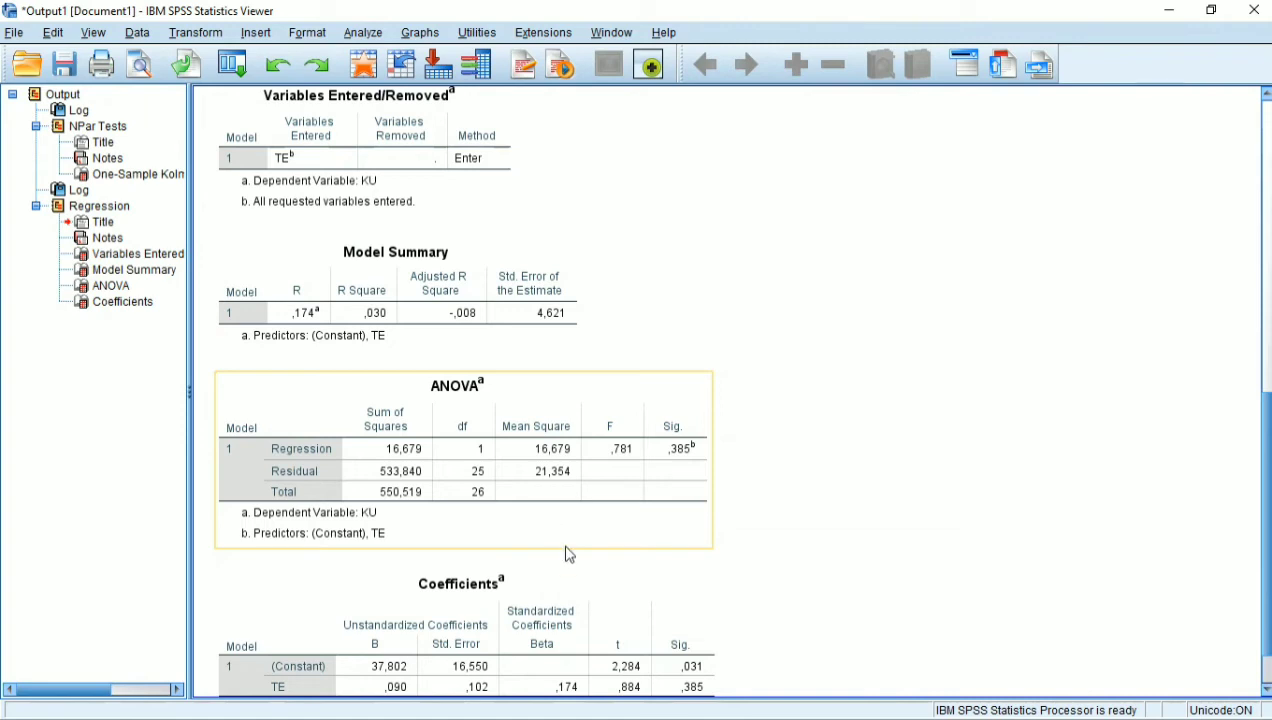
pyautogui.scroll(-1, 568, 555)
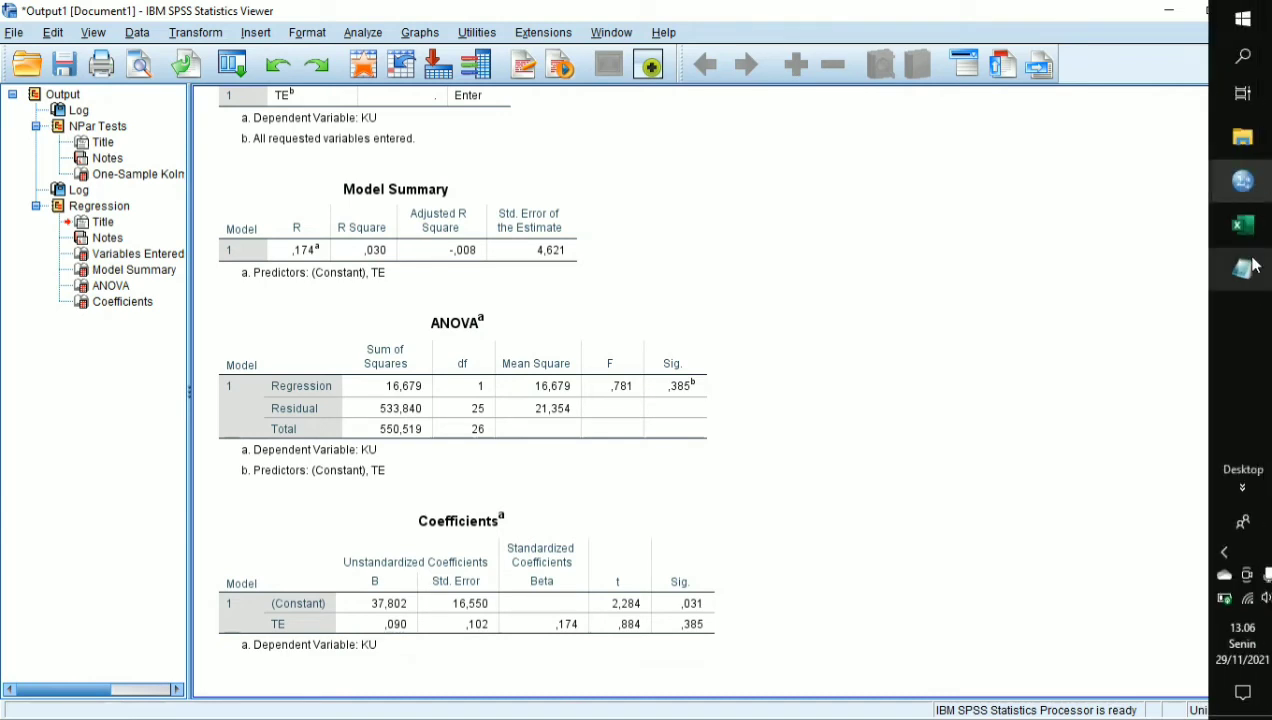
# Step: Read the regression equation in the AAAAA Notepad note, and examine the ANOVA and Model Summary tables in the SPSS output
pyautogui.click(1243, 269)
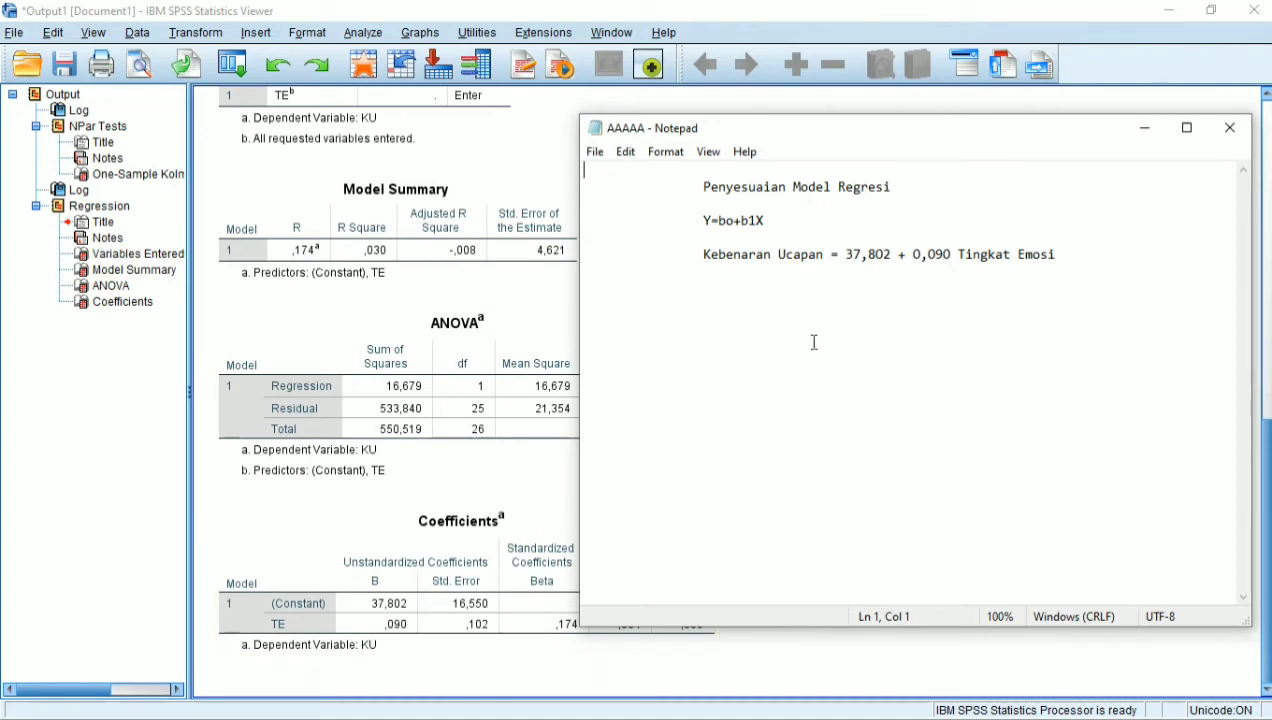
pyautogui.click(1133, 133)
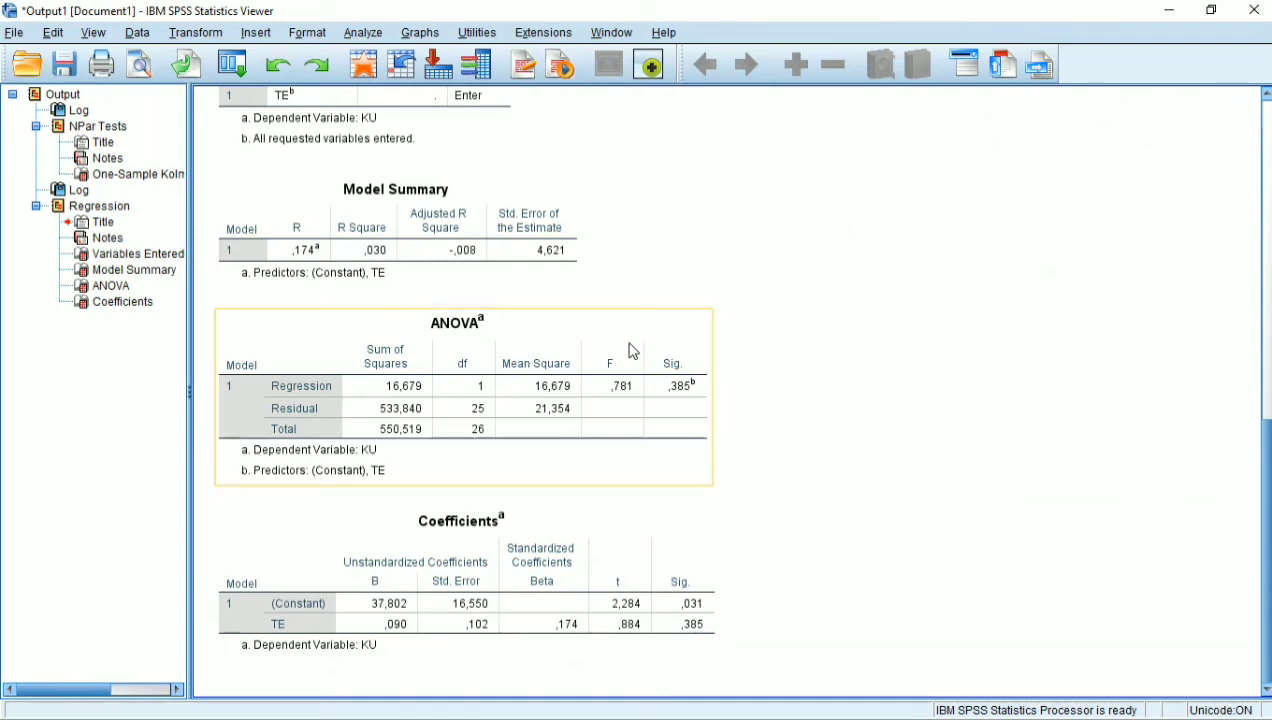
pyautogui.click(511, 401)
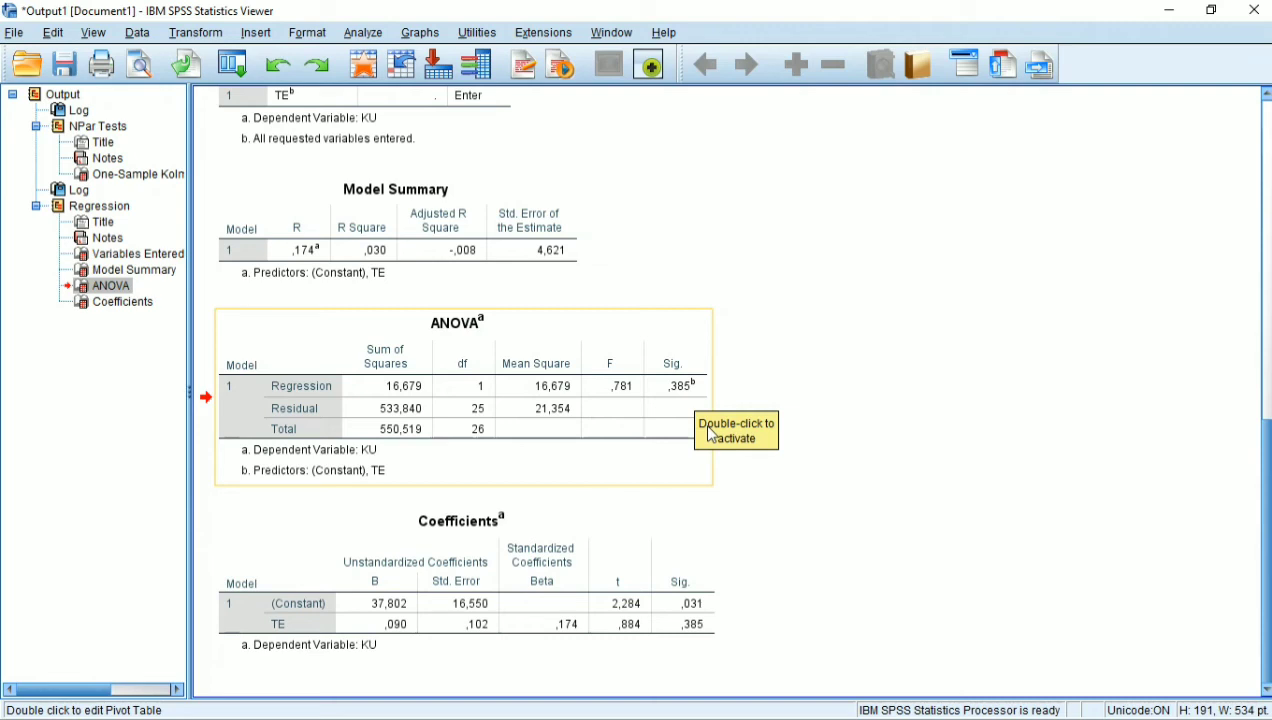
pyautogui.click(515, 247)
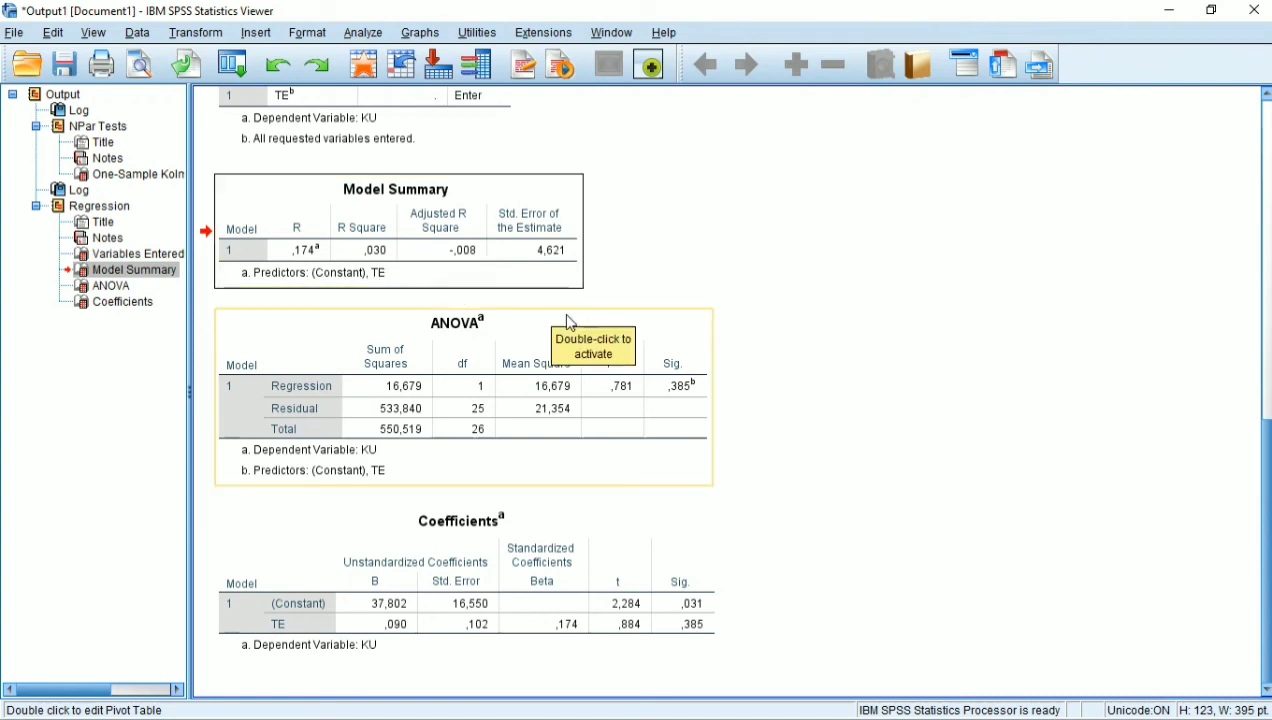
pyautogui.scroll(5, 570, 322)
pyautogui.scroll(5, 570, 322)
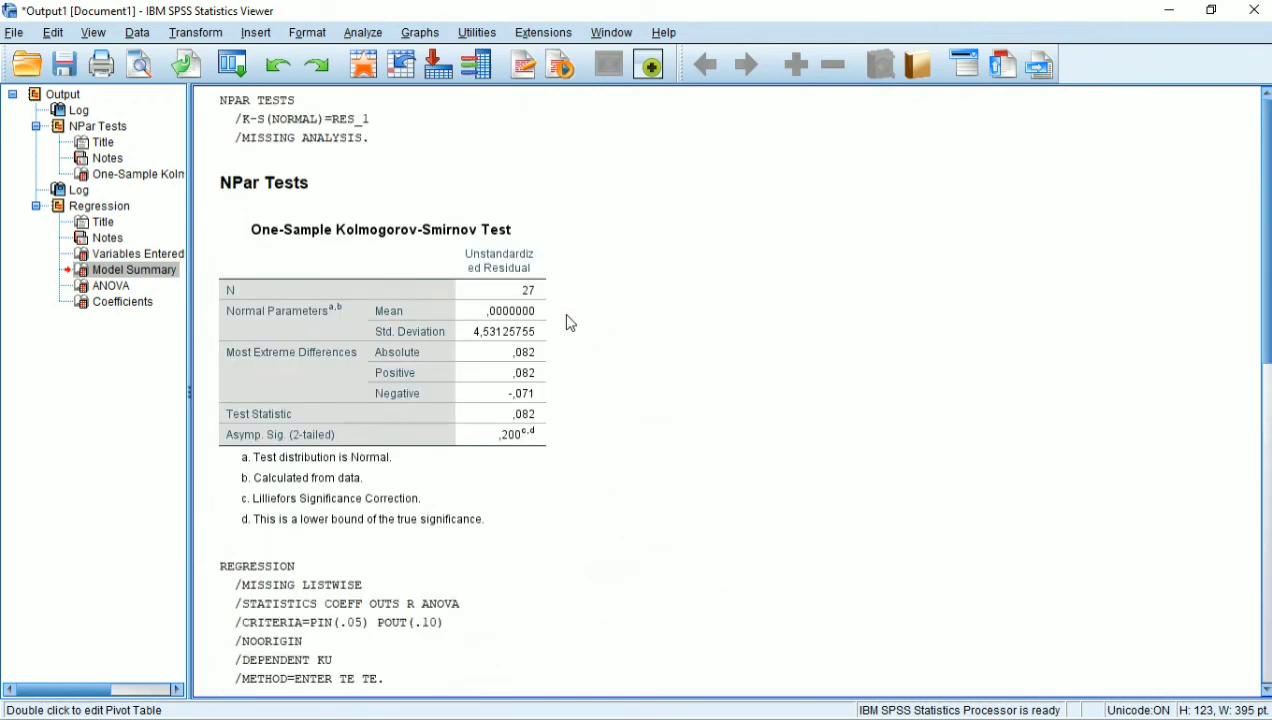
pyautogui.scroll(-8, 570, 322)
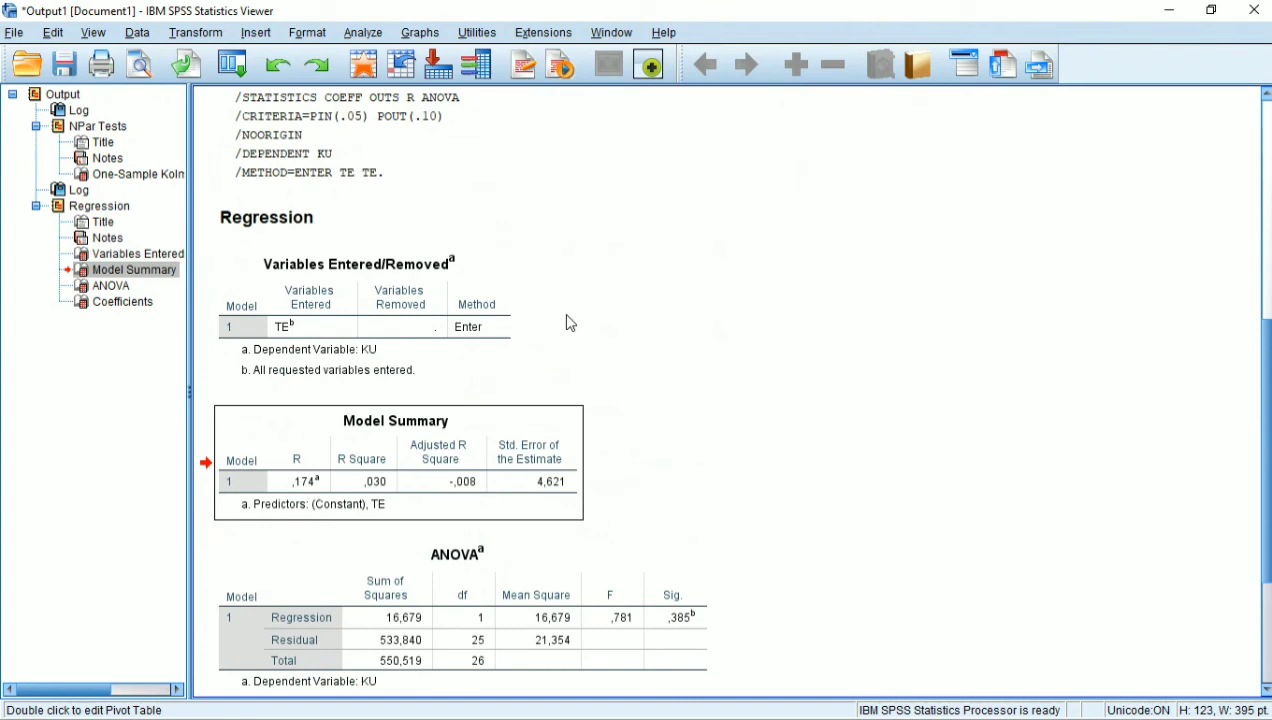
# Step: Minimize the SPSS output, the data editor and the Excel workbook to show the desktop
pyautogui.click(1170, 10)
pyautogui.click(1172, 10)
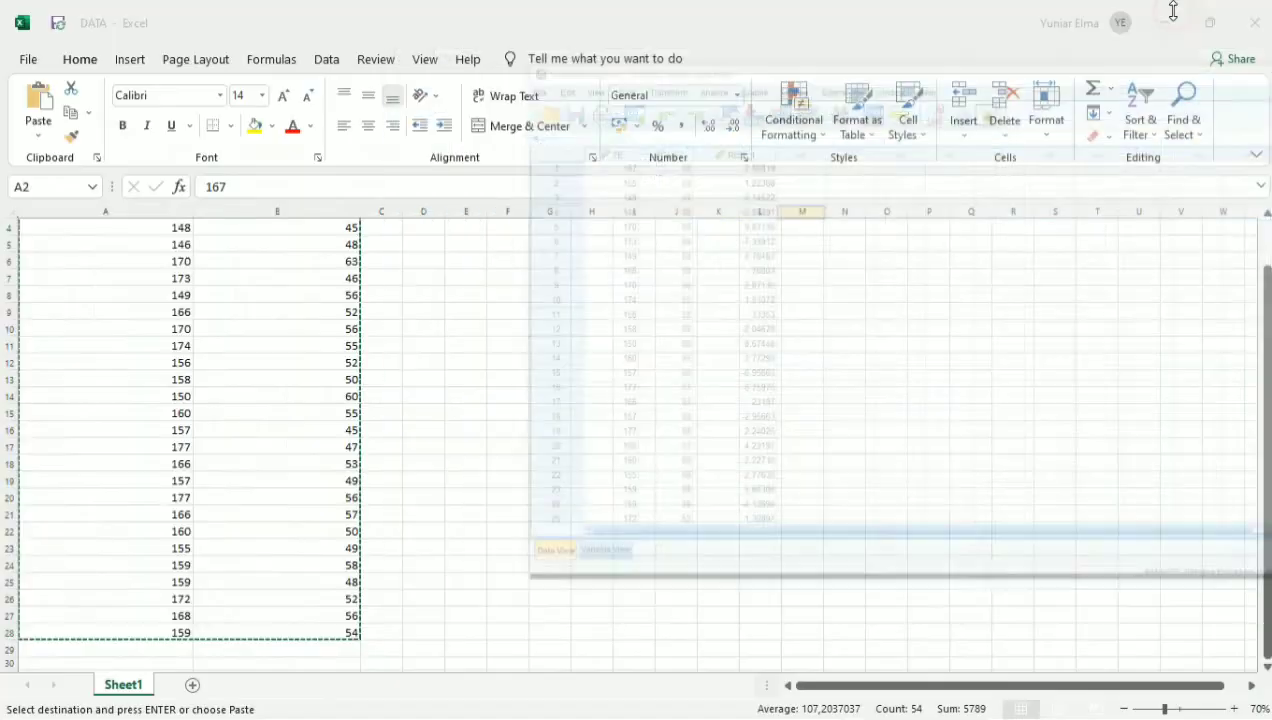
pyautogui.click(1176, 22)
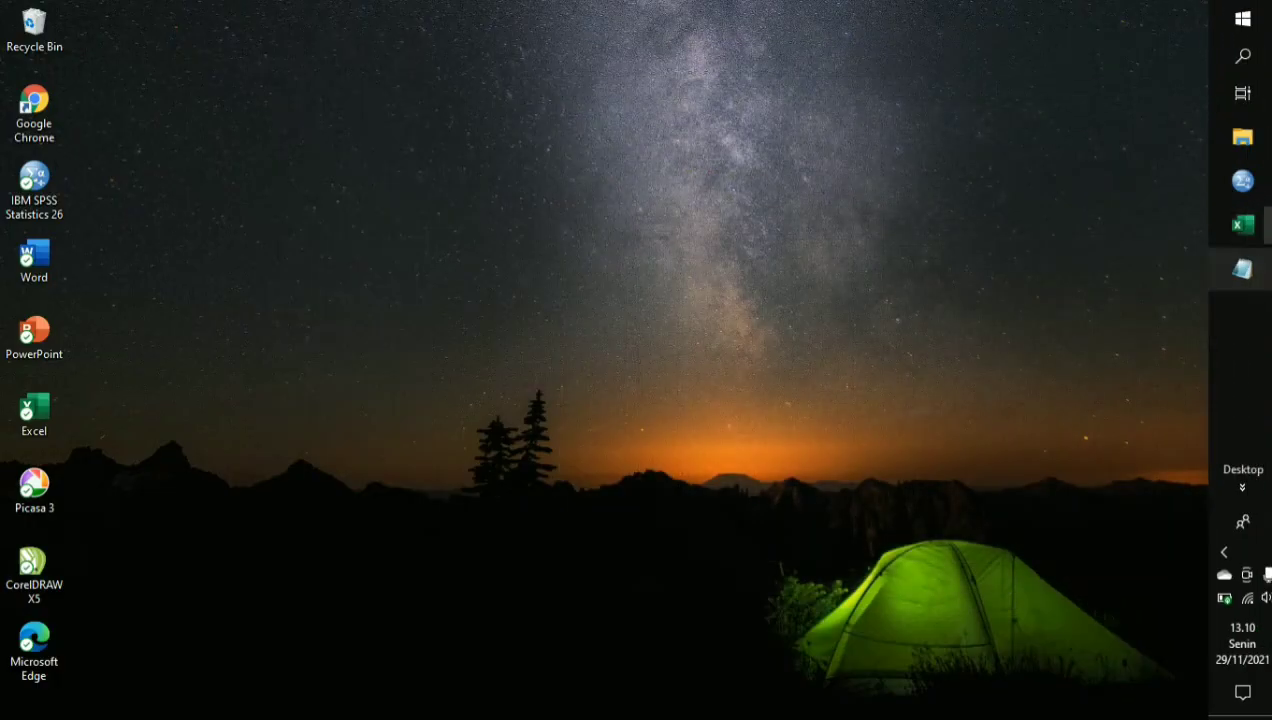